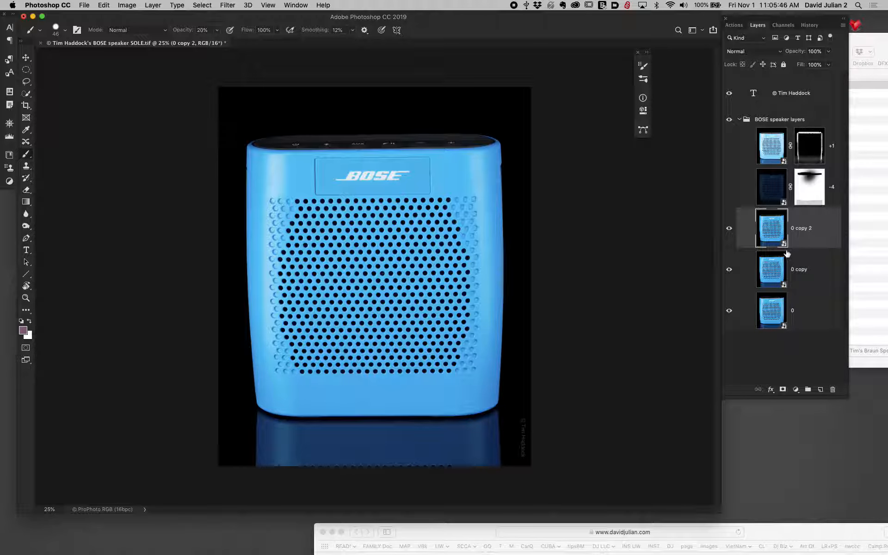
- Hide the "0 copy 2" layer and select the "0 copy" layer below it
{"action": "left_click", "coordinate": [729, 229]}
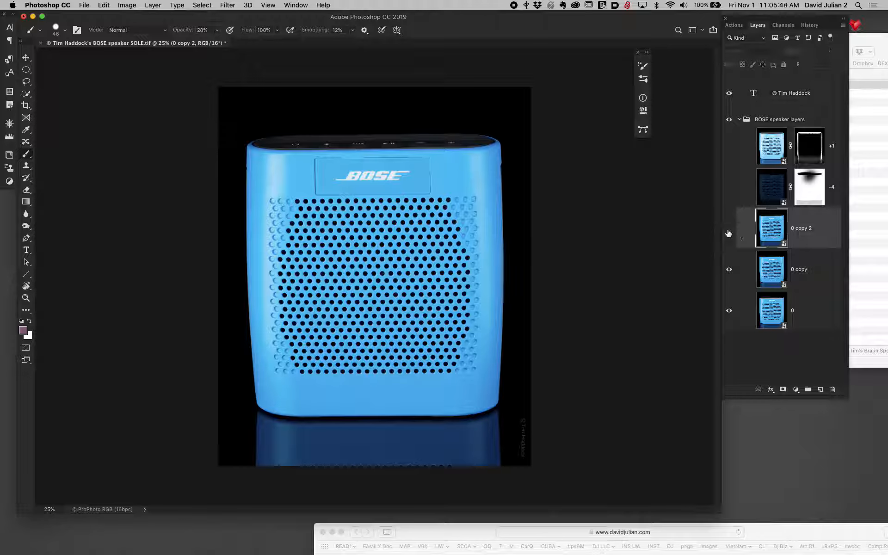
{"action": "left_click", "coordinate": [778, 277]}
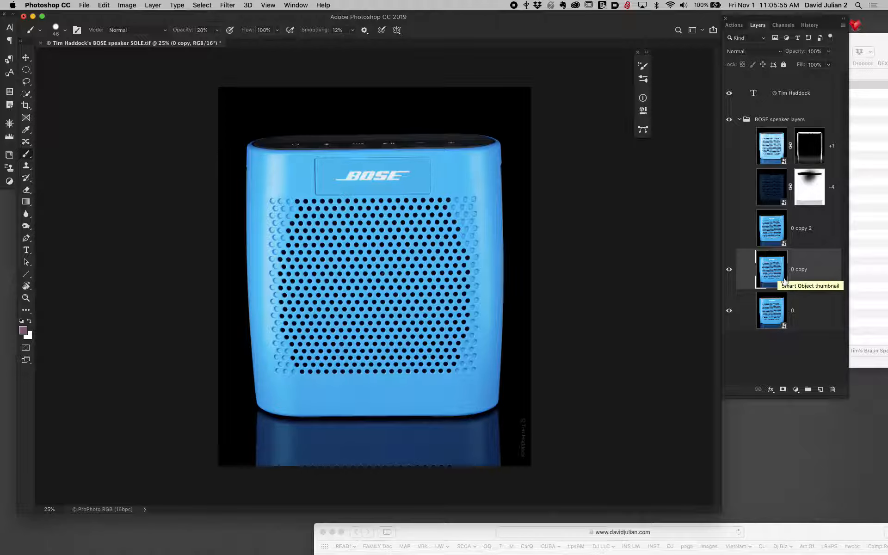
- Try to darken the "0 copy" smart object by setting its raw exposure to -3.45, and undo the change
{"action": "double_click", "coordinate": [785, 284]}
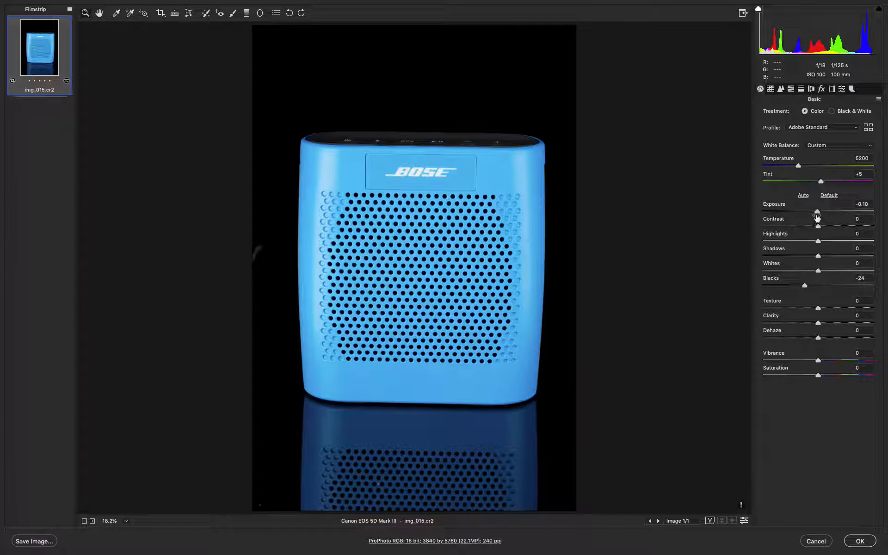
{"action": "left_click_drag", "start_coordinate": [818, 212], "coordinate": [781, 214]}
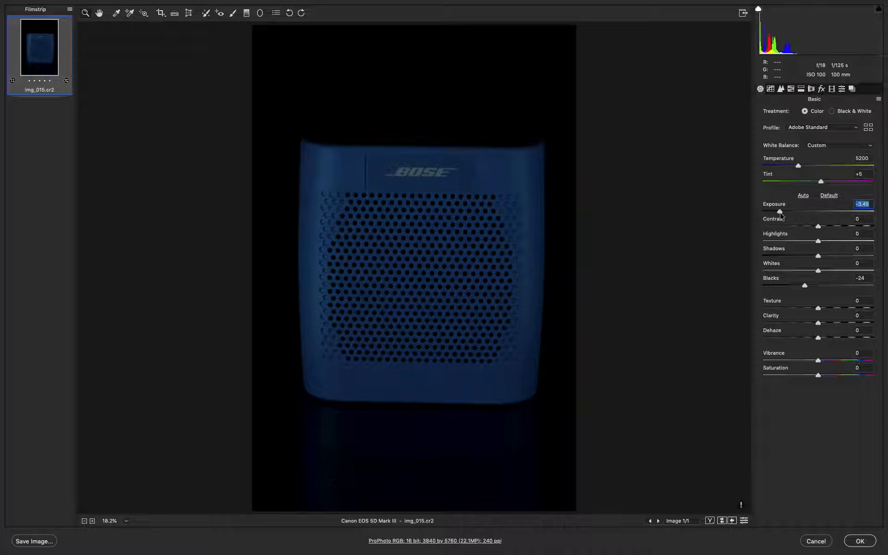
{"action": "left_click", "coordinate": [861, 541]}
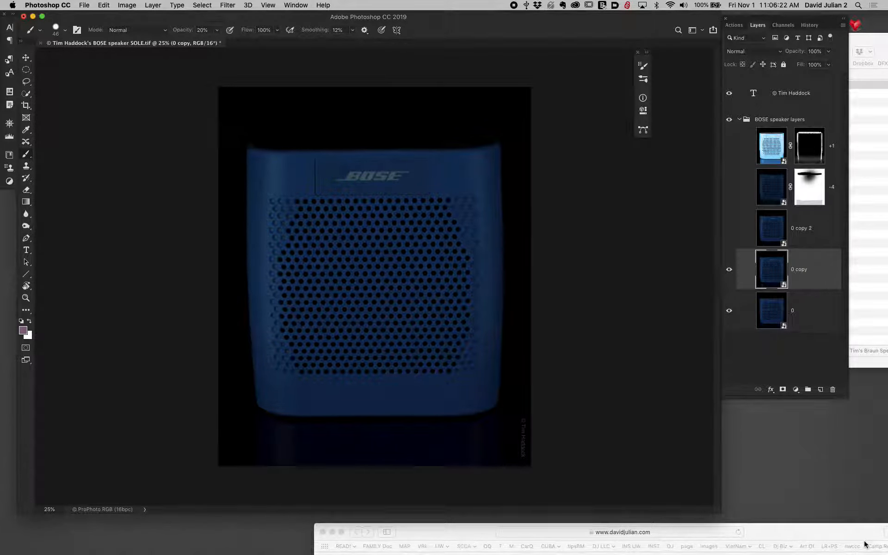
{"action": "key", "text": "super+z"}
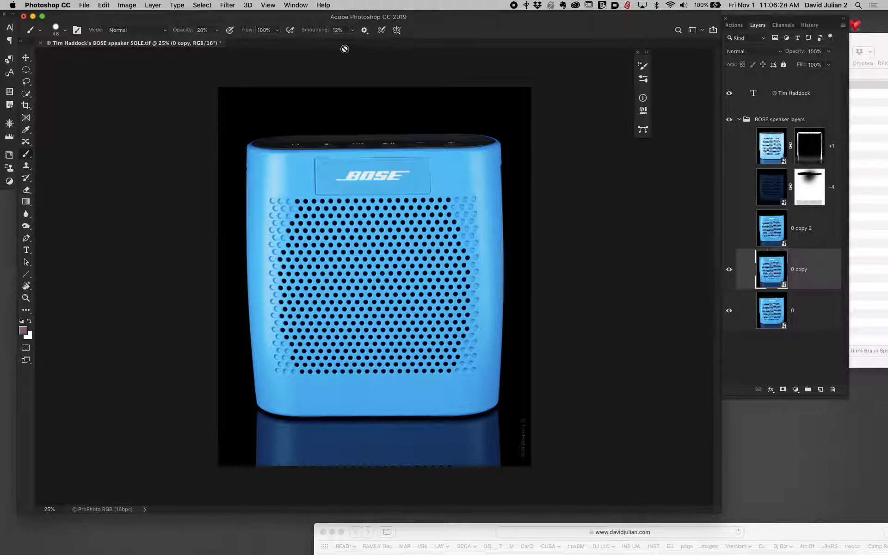
- Apply a Camera Raw Filter with exposure -3.75 to the "0 copy" layer and compare it with the layer hidden and shown
{"action": "left_click", "coordinate": [227, 6]}
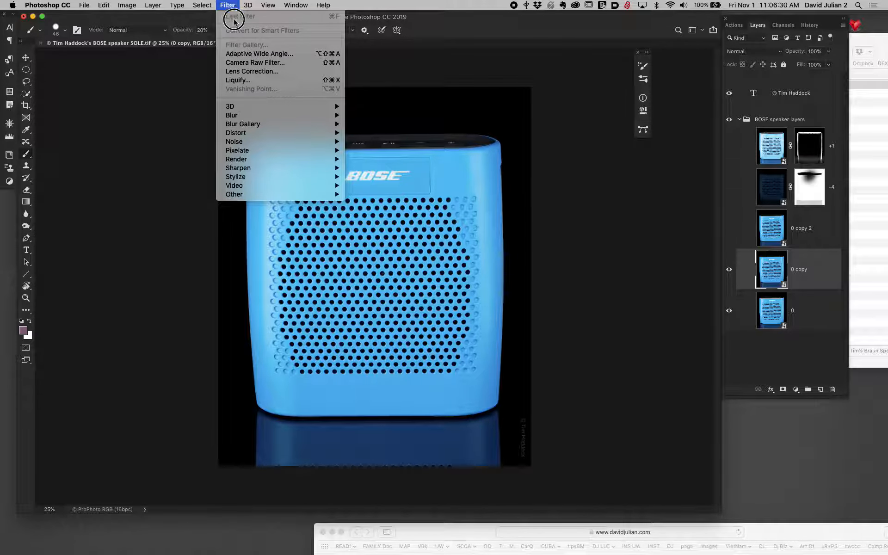
{"action": "left_click", "coordinate": [254, 62]}
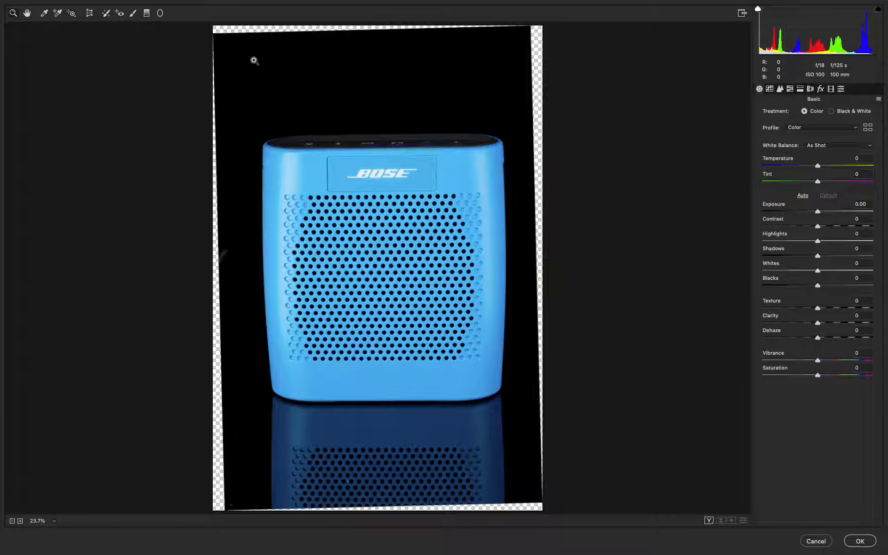
{"action": "left_click", "coordinate": [818, 211]}
{"action": "left_click_drag", "start_coordinate": [817, 211], "coordinate": [777, 212]}
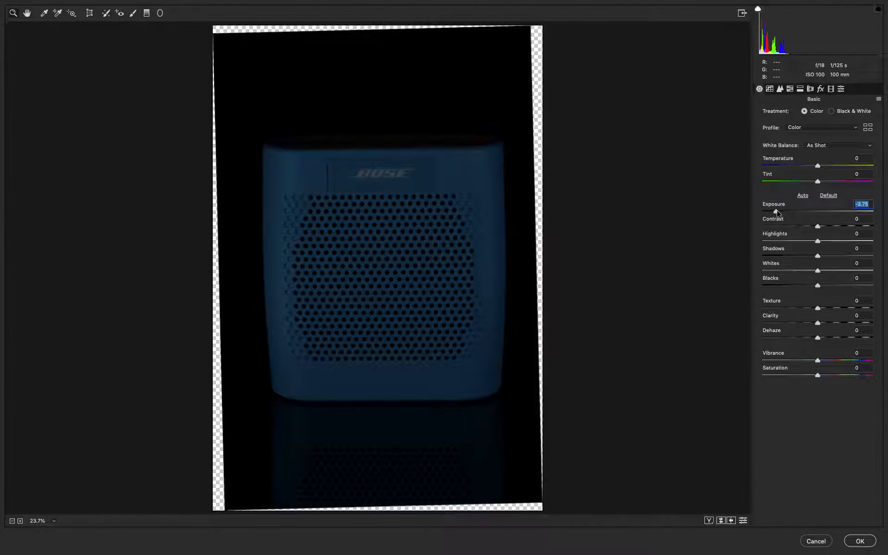
{"action": "left_click", "coordinate": [861, 541]}
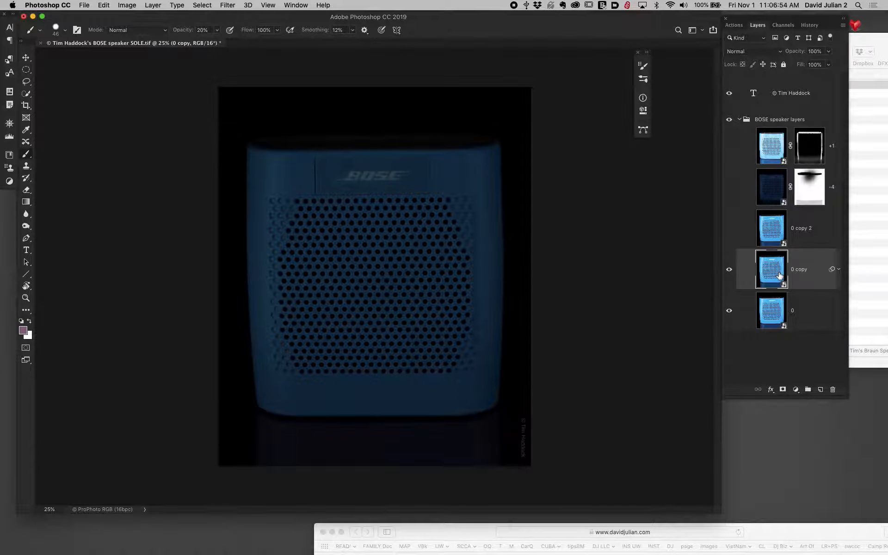
{"action": "left_click", "coordinate": [730, 270]}
{"action": "left_click", "coordinate": [729, 270]}
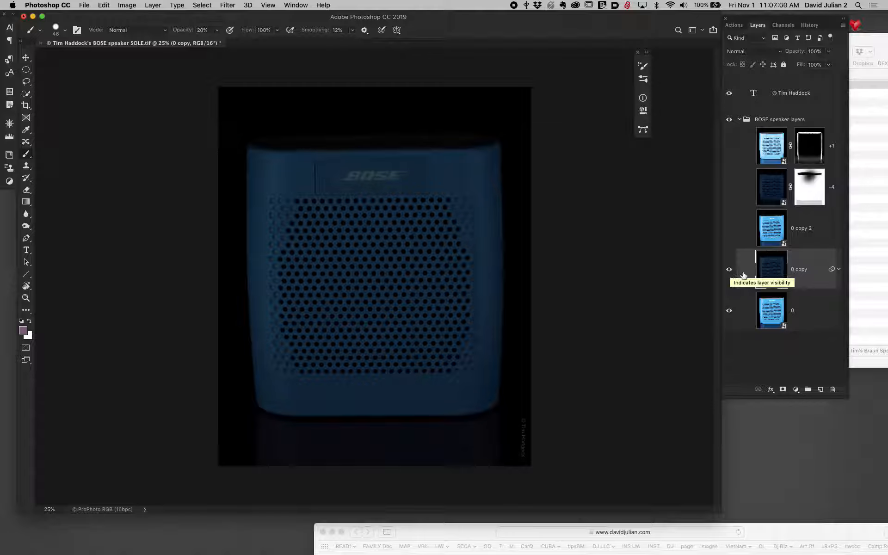
- Select the "0 copy 2" layer, hide the darkened "0 copy" layer and make "0 copy 2" visible
{"action": "left_click", "coordinate": [775, 231]}
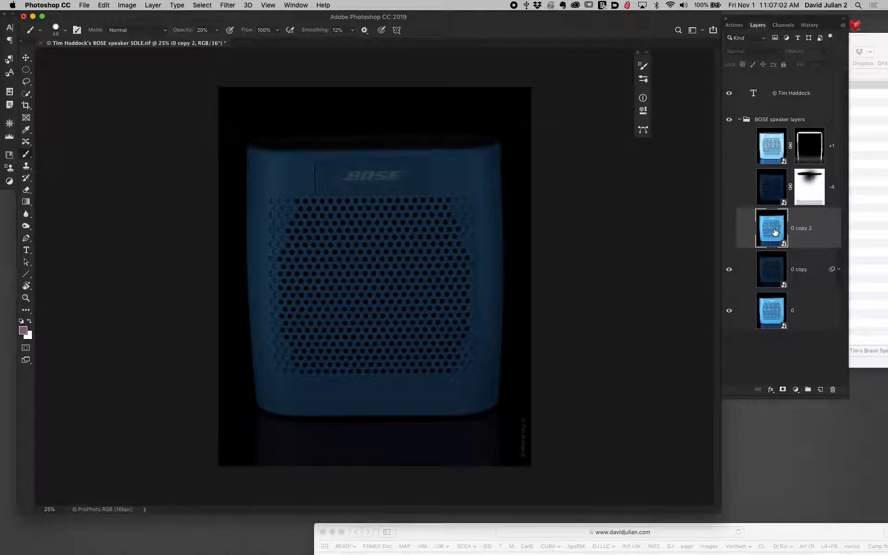
{"action": "left_click", "coordinate": [729, 272]}
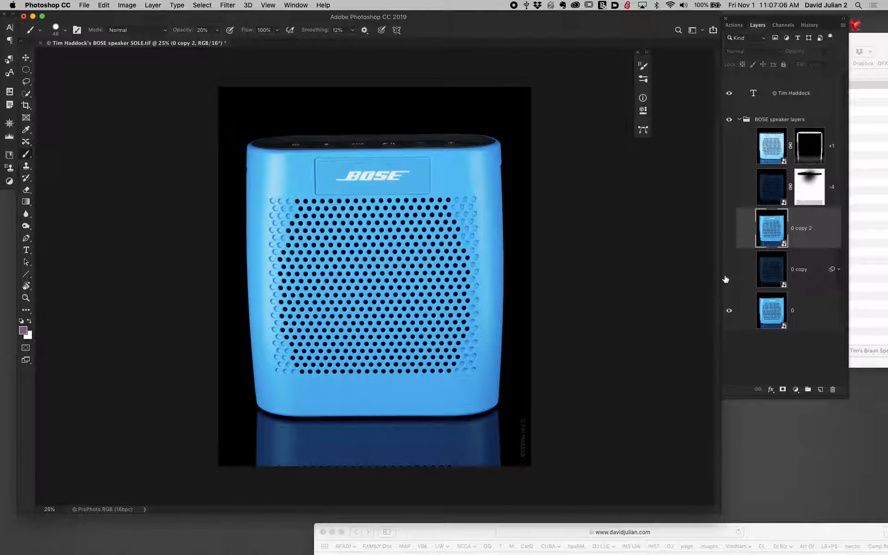
{"action": "left_click", "coordinate": [729, 271]}
{"action": "left_click", "coordinate": [729, 270]}
{"action": "left_click", "coordinate": [729, 228]}
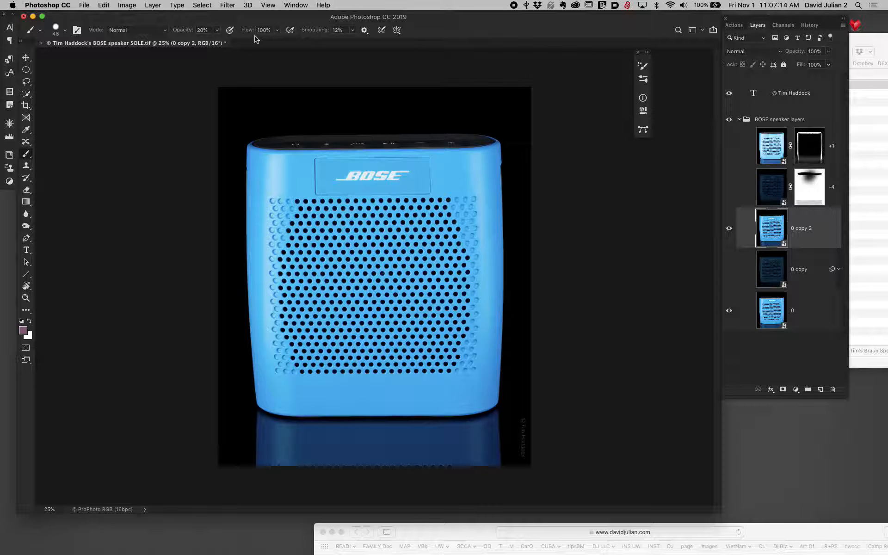
- Apply a Camera Raw Filter with exposure +1.50 to the "0 copy 2" layer
{"action": "left_click", "coordinate": [223, 6]}
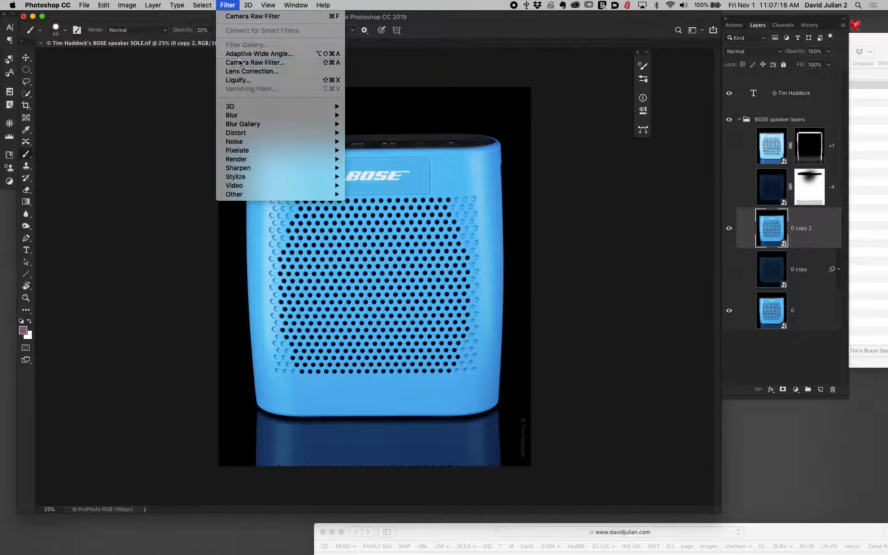
{"action": "left_click", "coordinate": [241, 61]}
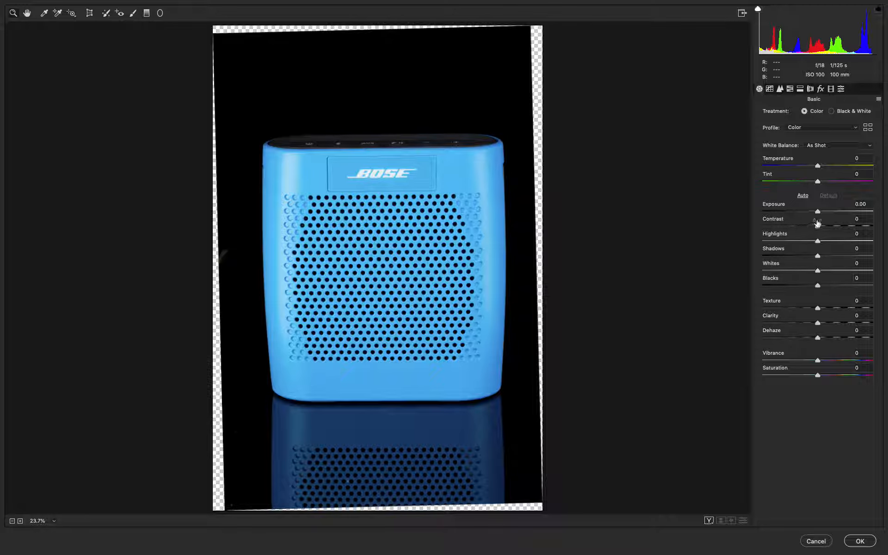
{"action": "left_click_drag", "start_coordinate": [820, 213], "coordinate": [834, 212]}
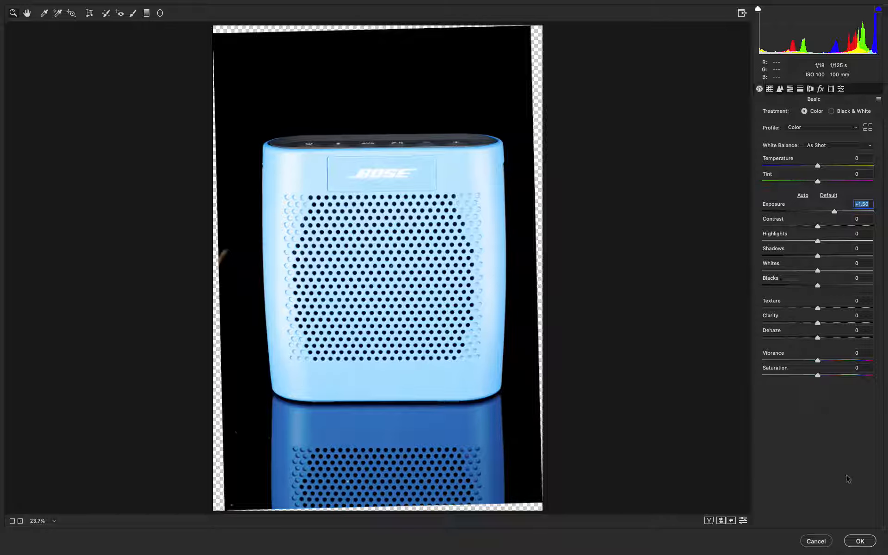
{"action": "left_click", "coordinate": [856, 540]}
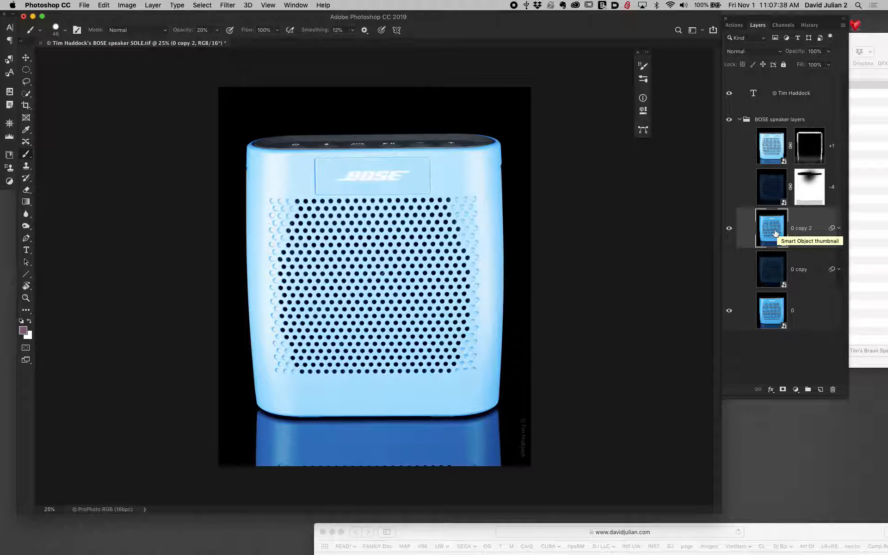
- Try to set the raw exposure of the "0 copy 2" smart object to -2.80
{"action": "left_click", "coordinate": [232, 5]}
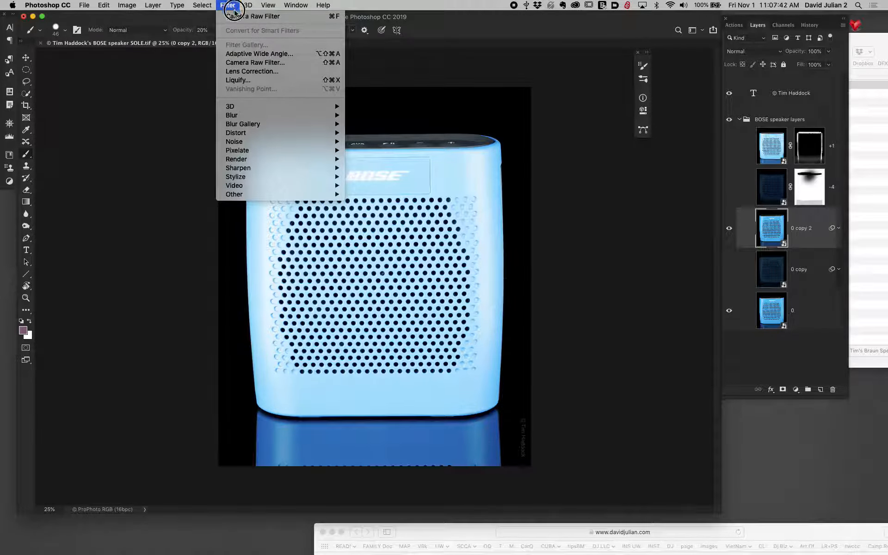
{"action": "left_click", "coordinate": [234, 9]}
{"action": "double_click", "coordinate": [784, 248]}
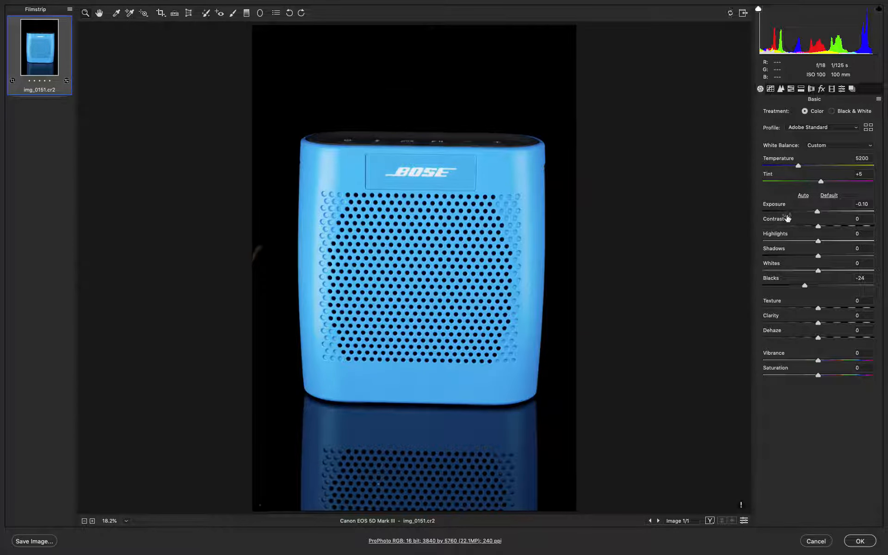
{"action": "left_click_drag", "start_coordinate": [817, 211], "coordinate": [788, 212]}
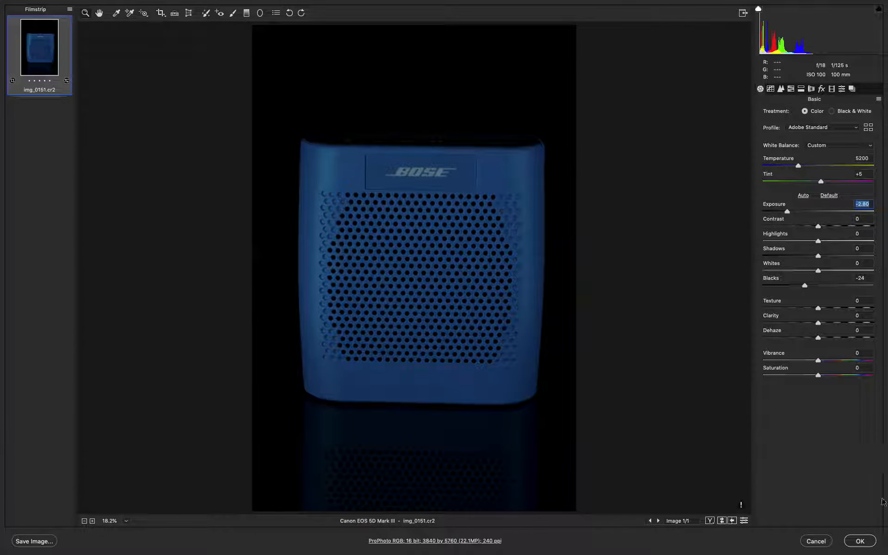
{"action": "left_click", "coordinate": [870, 540]}
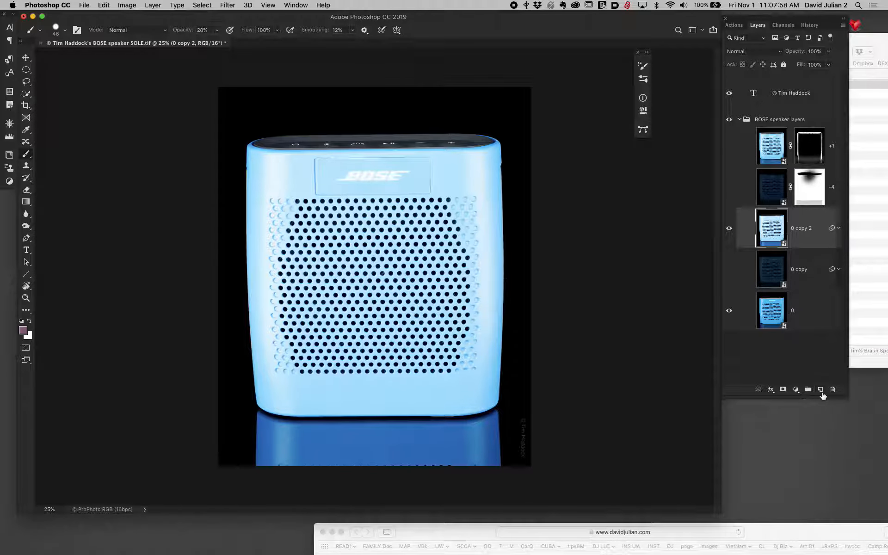
- Compare the lightened and darkened layers by switching their visibility, and leave both layers shown
{"action": "left_click", "coordinate": [730, 228]}
{"action": "left_click", "coordinate": [729, 228]}
{"action": "left_click", "coordinate": [729, 228]}
{"action": "left_click", "coordinate": [729, 271]}
{"action": "left_click", "coordinate": [731, 276]}
{"action": "left_click", "coordinate": [730, 229]}
{"action": "left_click", "coordinate": [731, 276]}
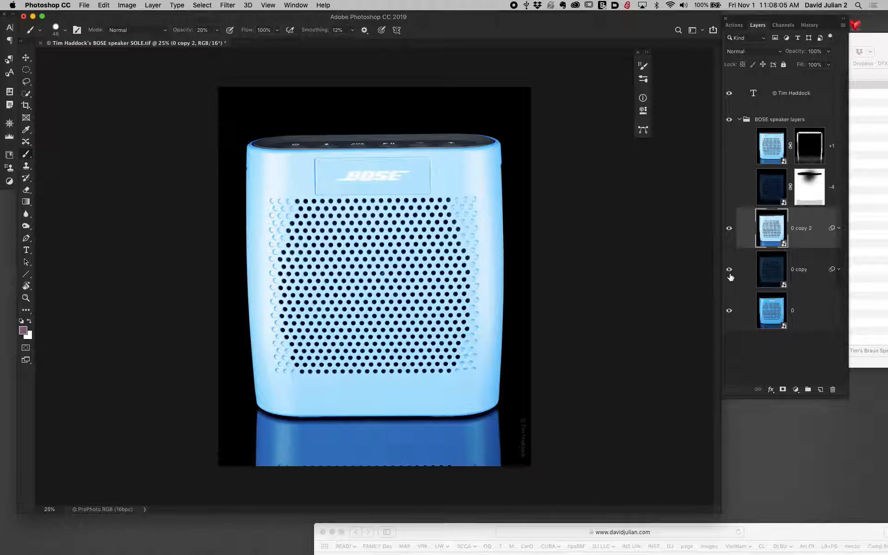
- Rename the "0 copy 2" layer as "Lighter"
{"action": "double_click", "coordinate": [799, 229]}
{"action": "key", "text": "BackSpace"}
{"action": "type", "text": "+1.6"}
{"action": "left_click_drag", "start_coordinate": [808, 228], "coordinate": [785, 228]}
{"action": "type", "text": "Lighter"}
- Rename the "0 copy" layer as "Dsarken"
{"action": "double_click", "coordinate": [801, 269]}
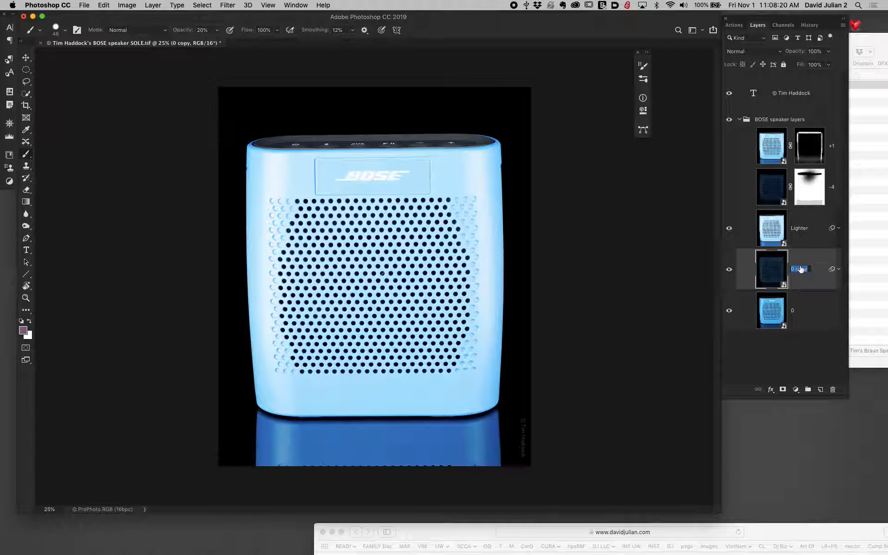
{"action": "type", "text": "Dsarken"}
{"action": "key", "text": "Return"}
{"action": "left_click", "coordinate": [814, 310]}
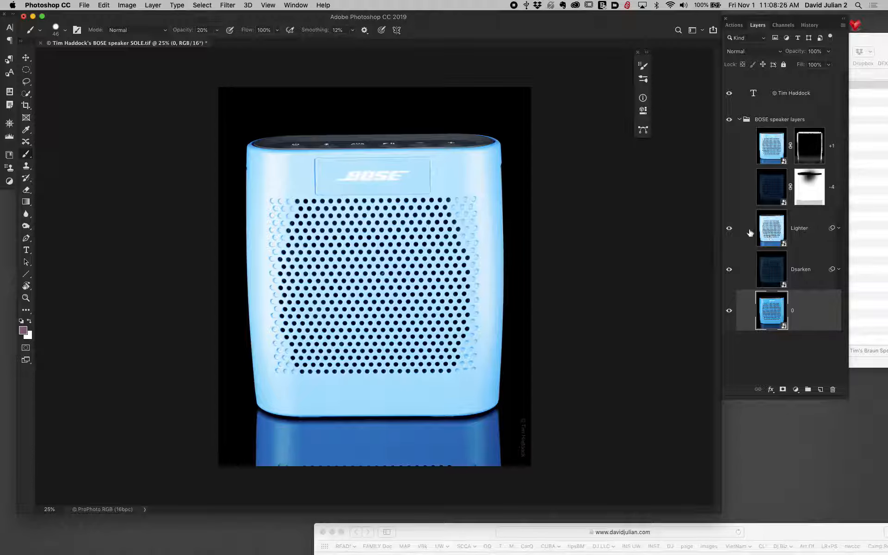
- Hide the "Lighter" layer and add a white layer mask to the "Dsarken" layer
{"action": "left_click", "coordinate": [729, 228]}
{"action": "left_click", "coordinate": [772, 267]}
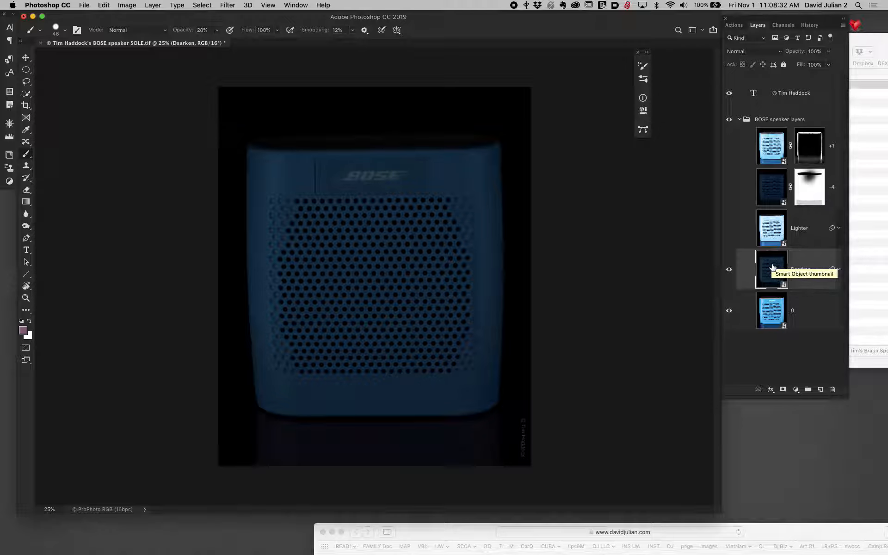
{"action": "left_click", "coordinate": [782, 390]}
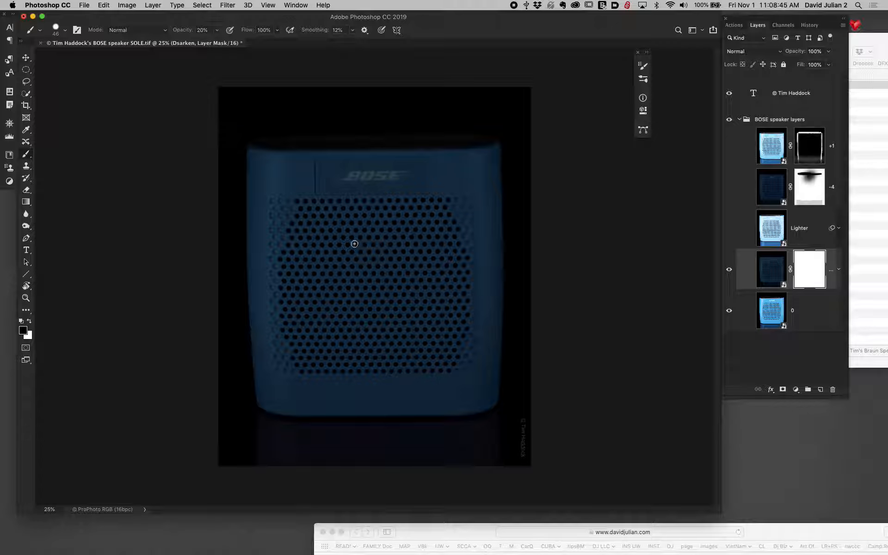
- Paint black on the "Dsarken" mask around the upper centre of the speaker with a soft 1800 px brush at 12% opacity
{"action": "mouse_move", "coordinate": [370, 247]}
{"action": "left_mouse_down"}
{"action": "mouse_move", "coordinate": [407, 232]}
{"action": "mouse_move", "coordinate": [402, 128]}
{"action": "mouse_move", "coordinate": [471, 140]}
{"action": "left_mouse_up"}
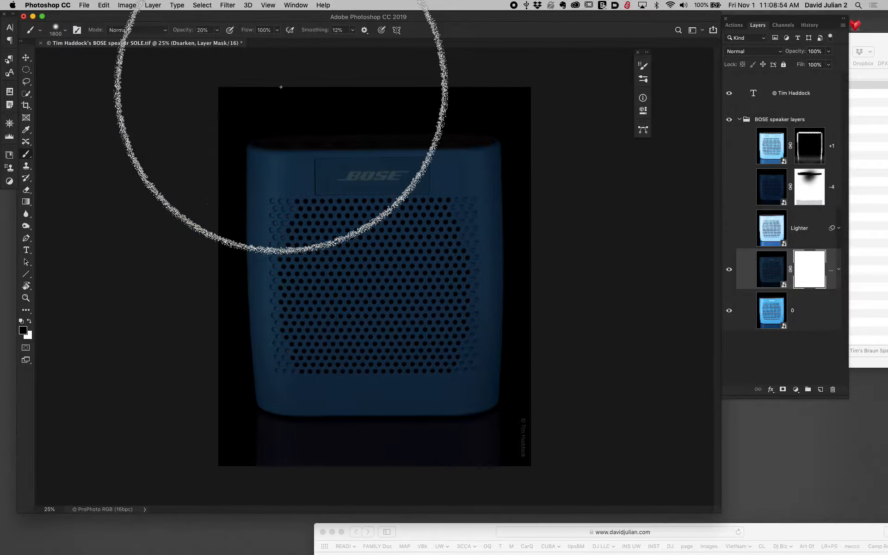
{"action": "left_click_drag", "start_coordinate": [184, 34], "coordinate": [178, 34]}
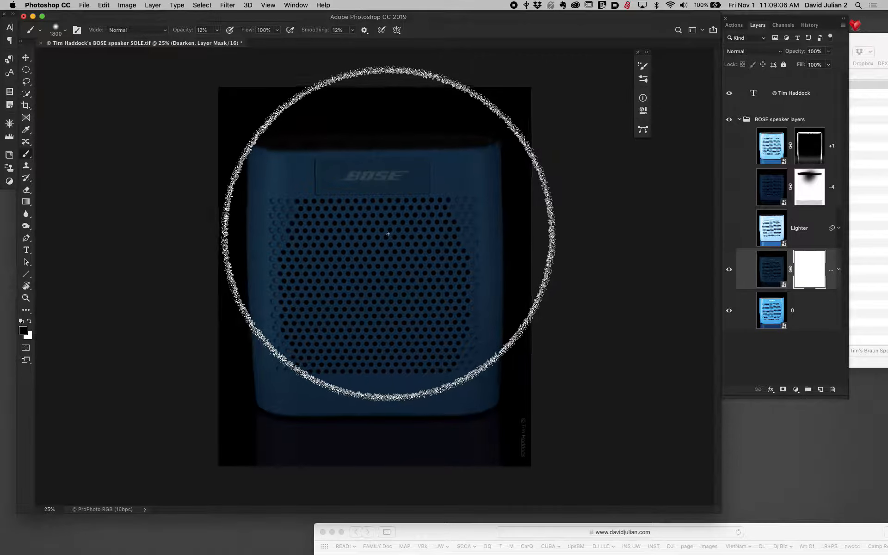
{"action": "left_click", "coordinate": [376, 217]}
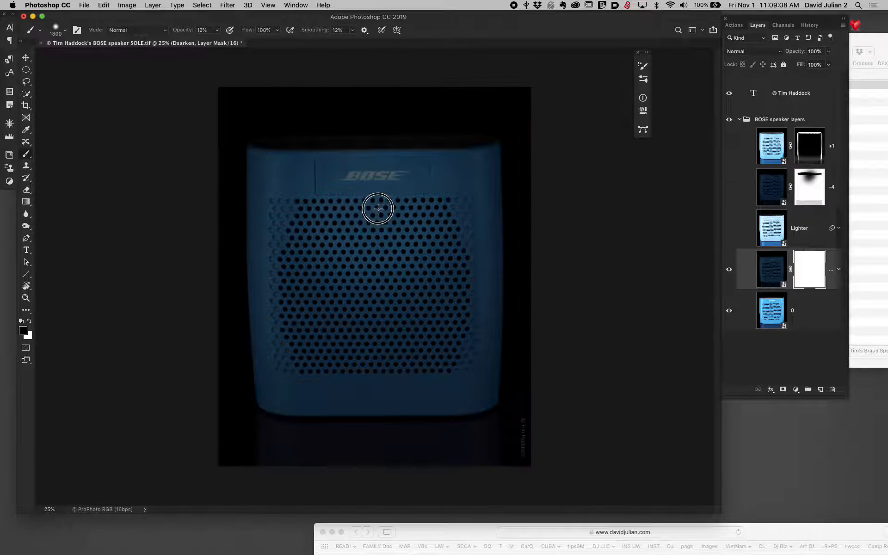
{"action": "left_click", "coordinate": [379, 191]}
{"action": "left_click", "coordinate": [379, 191]}
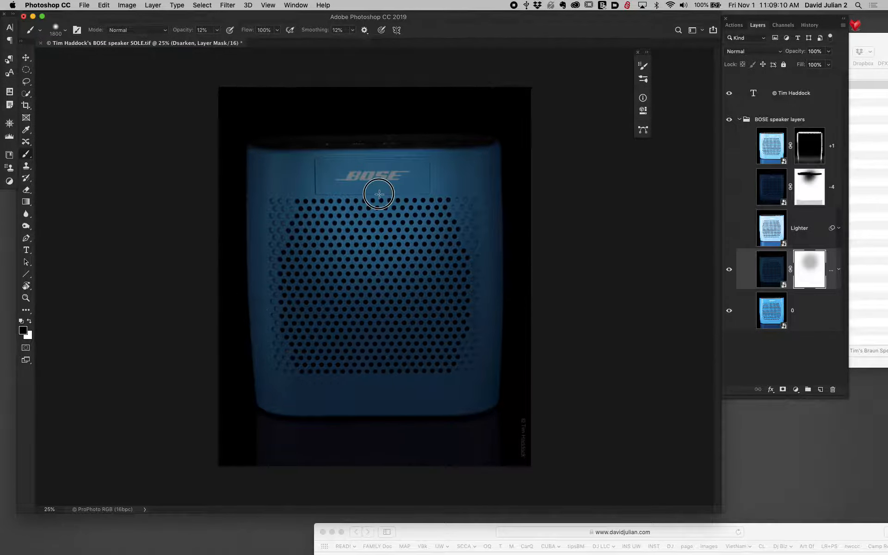
{"action": "left_click", "coordinate": [379, 191]}
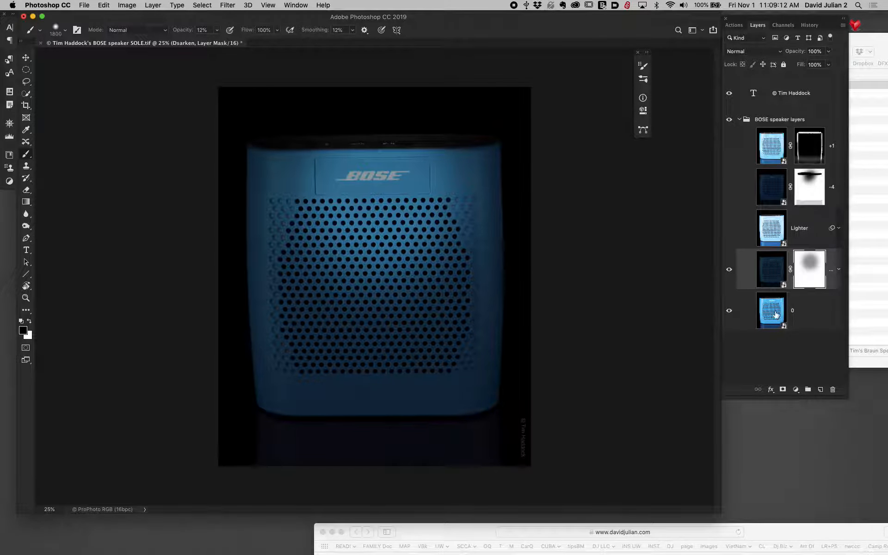
{"action": "left_click", "coordinate": [372, 178]}
{"action": "left_click", "coordinate": [375, 180]}
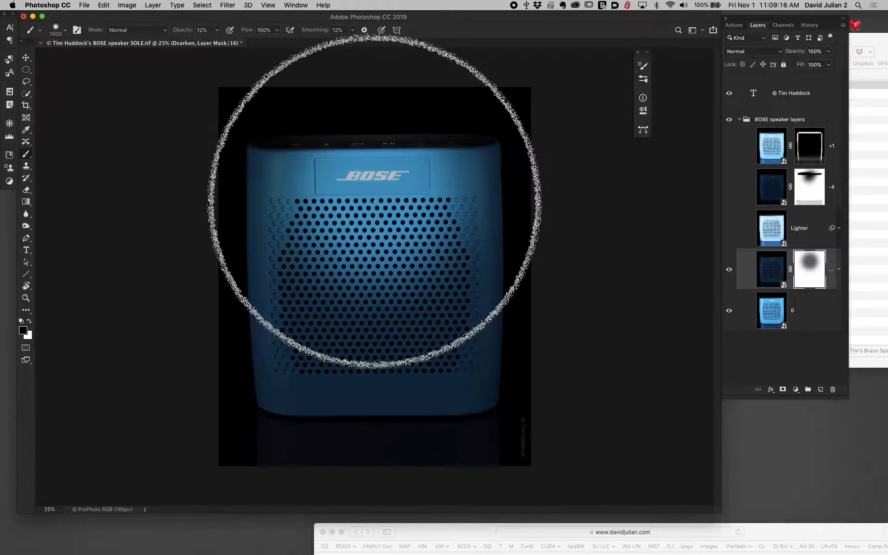
- Reduce the brush to 1400 px and paint more black on the mask around the BOSE logo
{"action": "key", "text": "bracketleft"}
{"action": "key", "text": "bracketleft"}
{"action": "key", "text": "bracketleft"}
{"action": "key", "text": "bracketleft"}
{"action": "mouse_move", "coordinate": [375, 195]}
{"action": "left_mouse_down"}
{"action": "mouse_move", "coordinate": [373, 258]}
{"action": "mouse_move", "coordinate": [380, 174]}
{"action": "left_mouse_up"}
{"action": "left_click", "coordinate": [381, 163]}
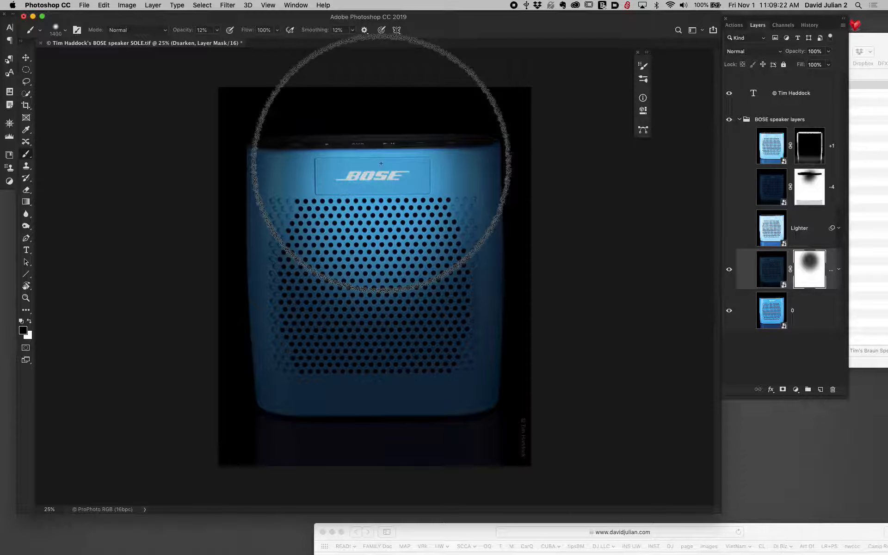
{"action": "left_click", "coordinate": [370, 171]}
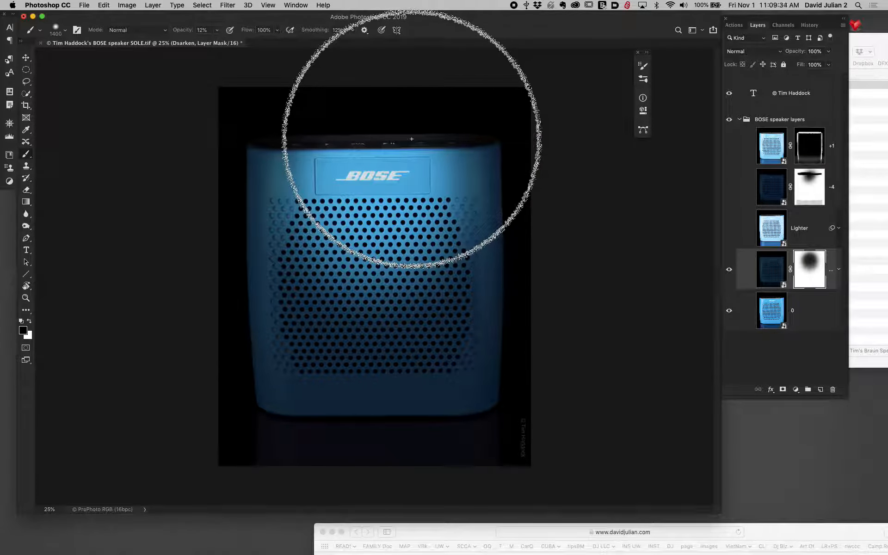
- Reduce the brush to about 207 px and set its opacity to 100%
{"action": "key", "text": "bracketleft"}
{"action": "key", "text": "bracketleft"}
{"action": "key", "text": "bracketleft"}
{"action": "key", "text": "bracketleft"}
{"action": "key", "text": "bracketleft"}
{"action": "key", "text": "bracketleft"}
{"action": "key", "text": "bracketleft"}
{"action": "key", "text": "bracketleft"}
{"action": "key", "text": "bracketleft"}
{"action": "key", "text": "bracketleft"}
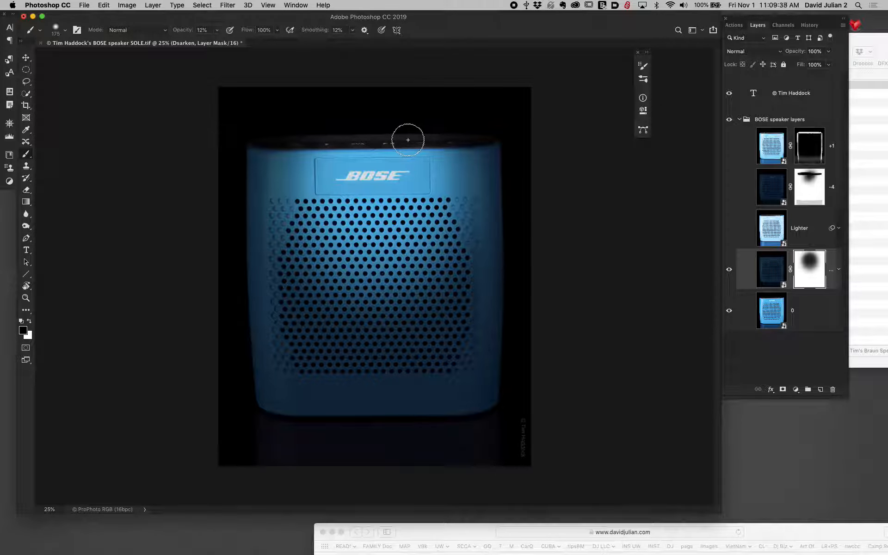
{"action": "mouse_move", "coordinate": [411, 139]}
{"action": "left_mouse_down"}
{"action": "mouse_move", "coordinate": [428, 150]}
{"action": "mouse_move", "coordinate": [406, 138]}
{"action": "left_mouse_up"}
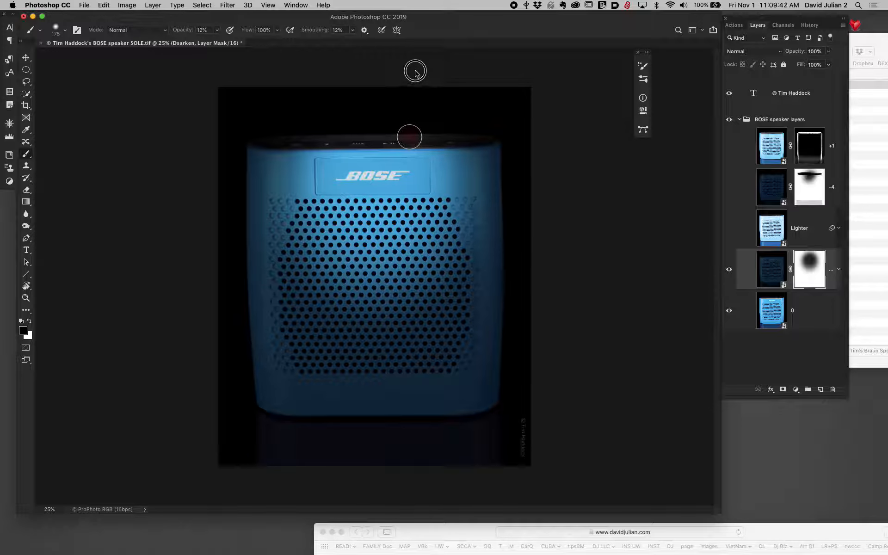
{"action": "scroll", "coordinate": [415, 225], "scroll_direction": "up", "scroll_amount": 5}
{"action": "left_click_drag", "start_coordinate": [182, 32], "coordinate": [236, 34]}
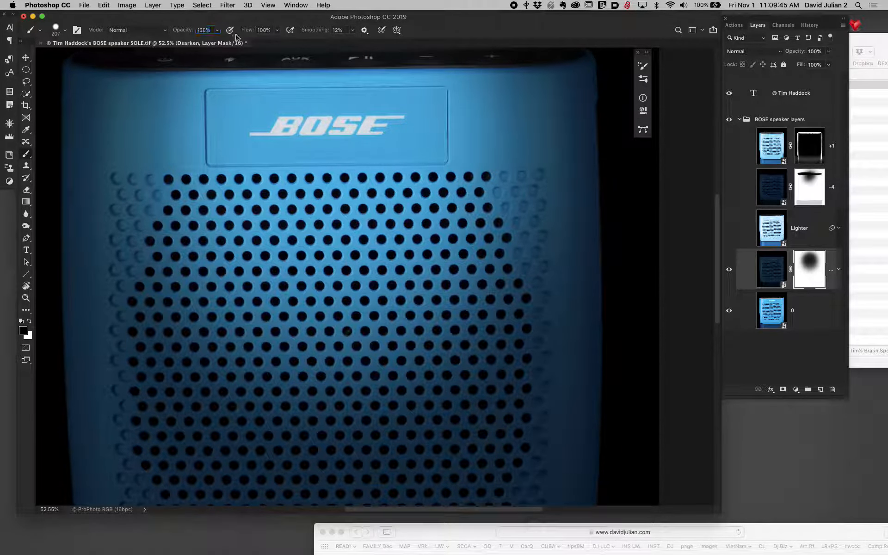
{"action": "key", "text": "super+minus"}
{"action": "key", "text": "super+minus"}
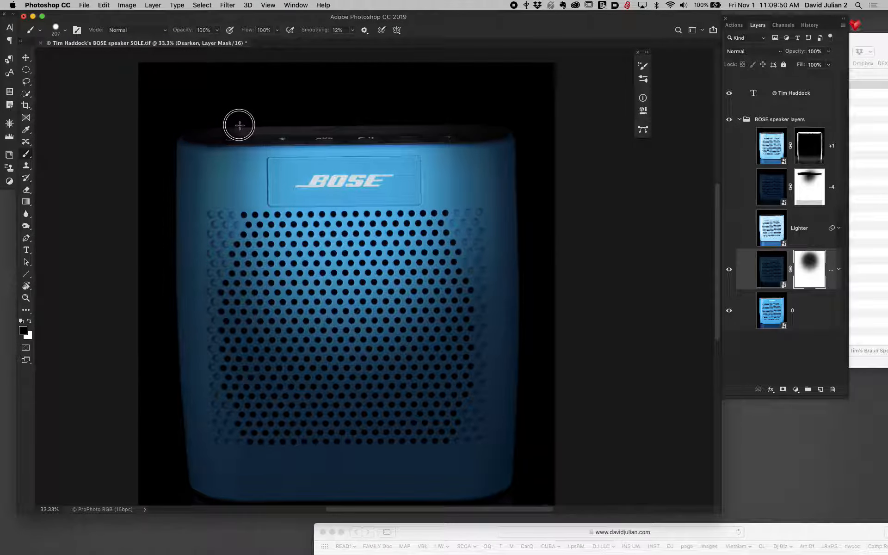
- Undo the trial stroke and paint black along the speaker's top control strip on the "Dsarken" mask with a softer 203 px brush
{"action": "left_click_drag", "start_coordinate": [433, 126], "coordinate": [500, 126]}
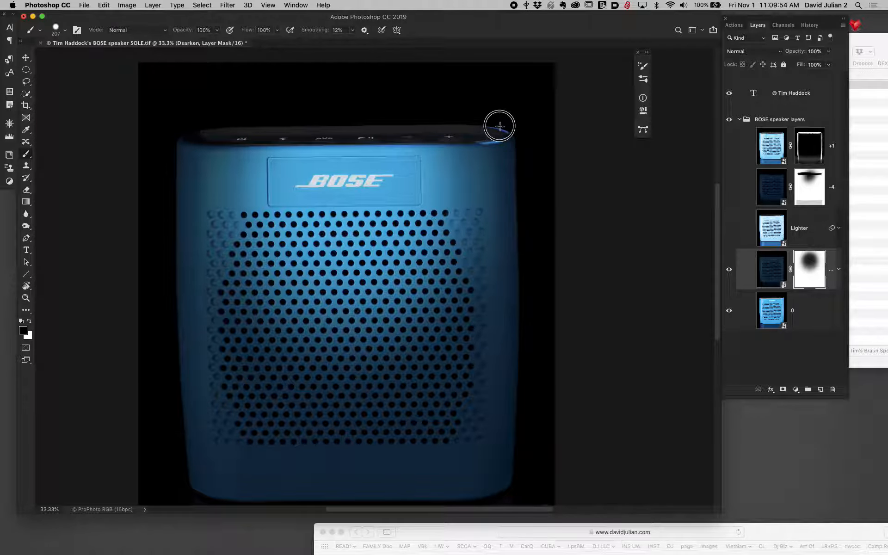
{"action": "key", "text": "super+z"}
{"action": "left_click", "coordinate": [489, 115]}
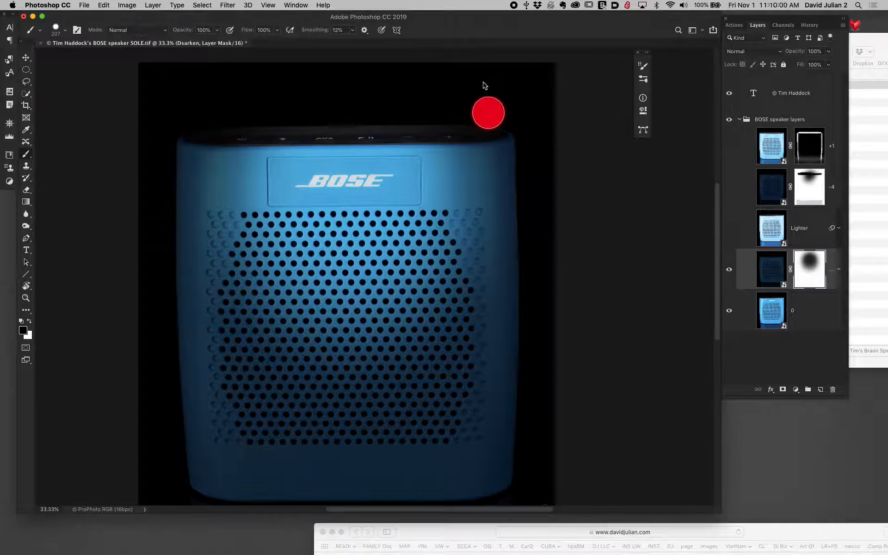
{"action": "left_click_drag", "start_coordinate": [484, 82], "coordinate": [483, 82]}
{"action": "mouse_move", "coordinate": [448, 163]}
{"action": "left_mouse_down"}
{"action": "mouse_move", "coordinate": [449, 117]}
{"action": "mouse_move", "coordinate": [446, 146]}
{"action": "left_mouse_up"}
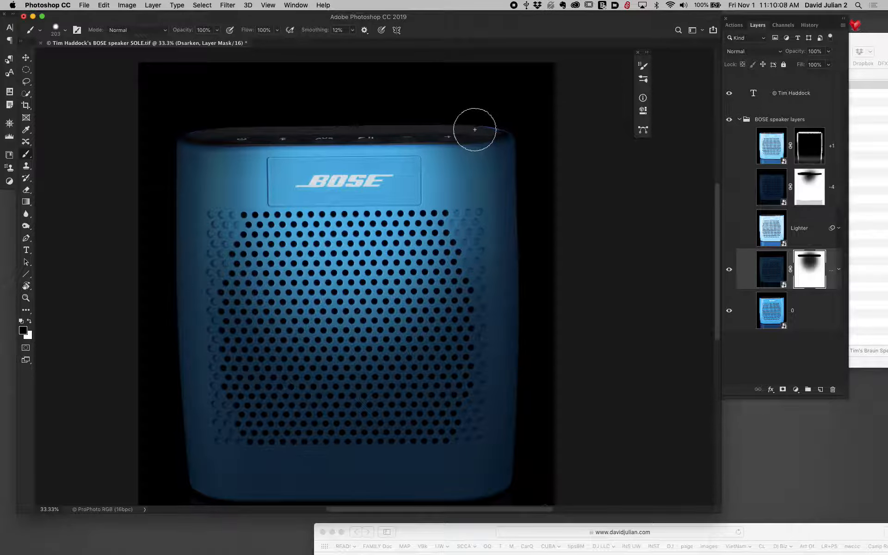
{"action": "left_click_drag", "start_coordinate": [213, 130], "coordinate": [210, 129]}
- Turn the "Dsarken" layer mask off and on to compare the speaker with and without it
{"action": "left_click", "coordinate": [812, 267], "text": "shift"}
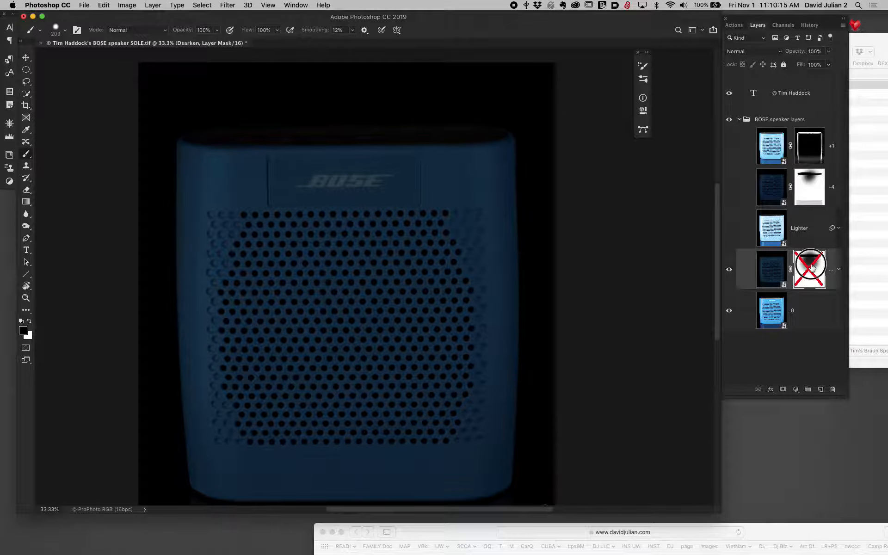
{"action": "left_click", "coordinate": [812, 267], "text": "shift"}
{"action": "left_click", "coordinate": [812, 267], "text": "shift"}
{"action": "left_click", "coordinate": [811, 267], "text": "shift"}
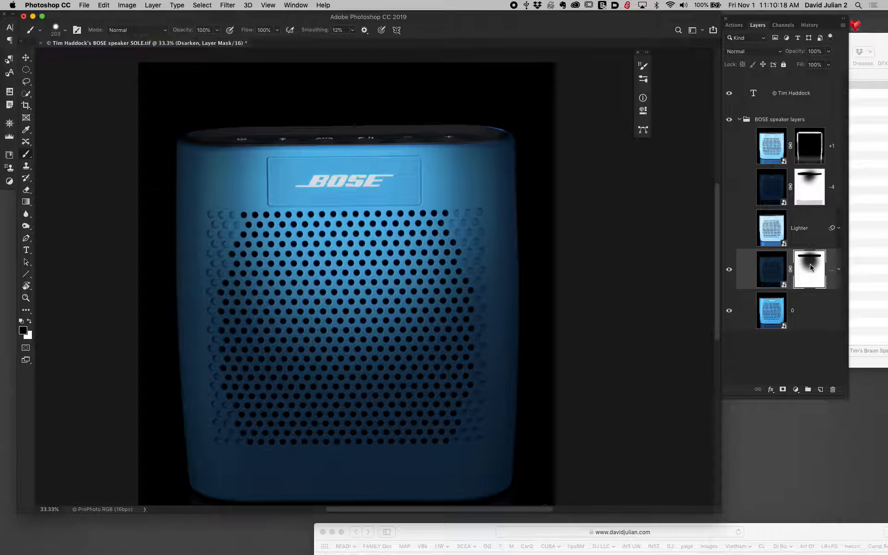
- Show the "Lighter" layer and select it
{"action": "left_click", "coordinate": [730, 229]}
{"action": "left_click", "coordinate": [772, 231]}
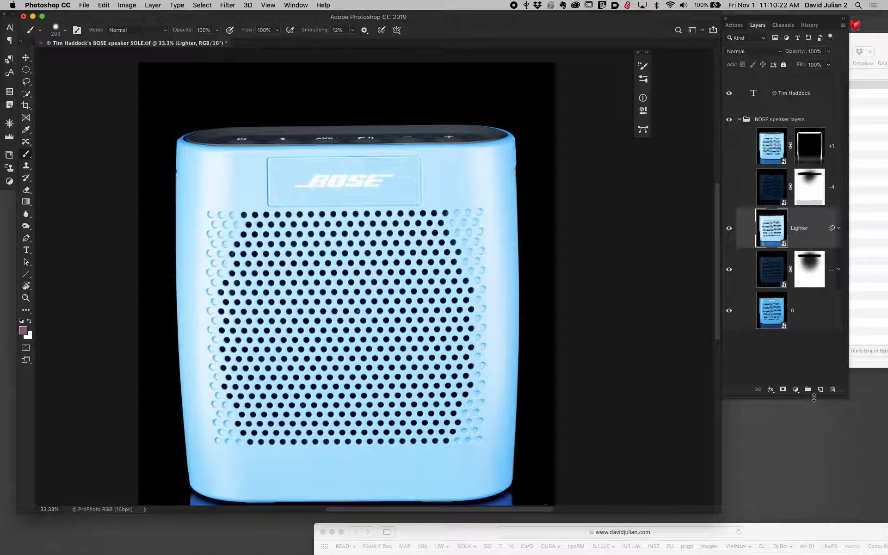
{"action": "left_click", "coordinate": [783, 390]}
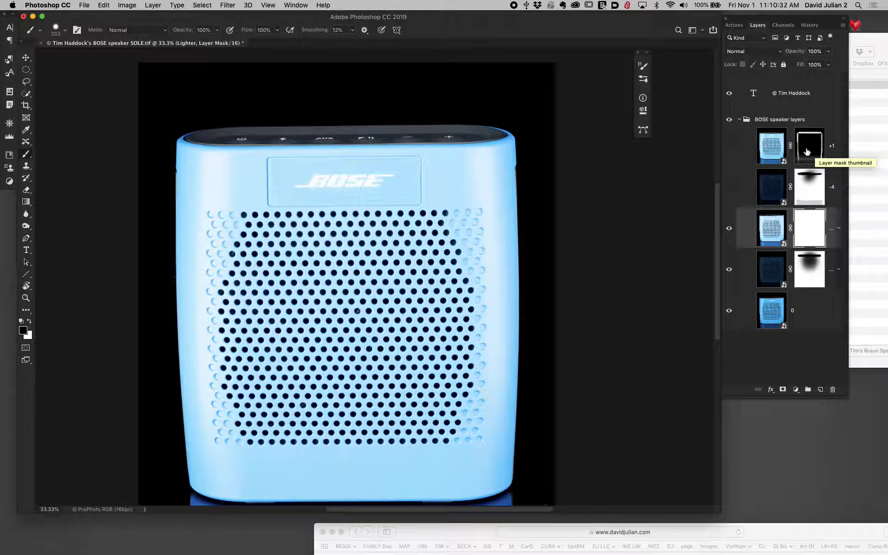
{"action": "left_click", "coordinate": [729, 146]}
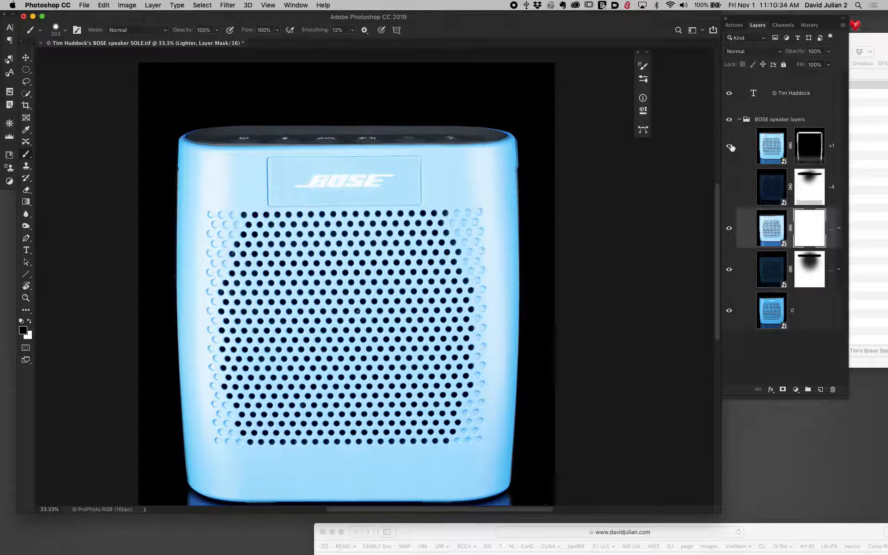
{"action": "left_click", "coordinate": [730, 147]}
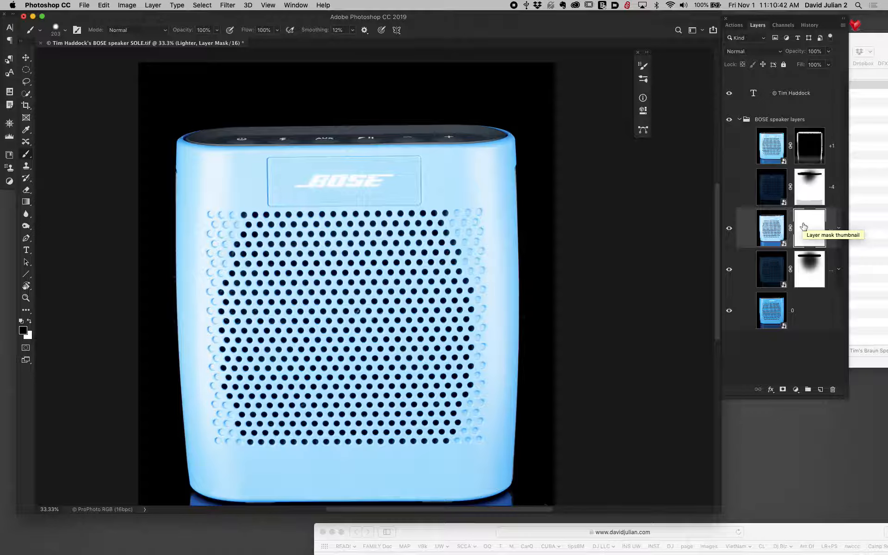
{"action": "key", "text": "super+z"}
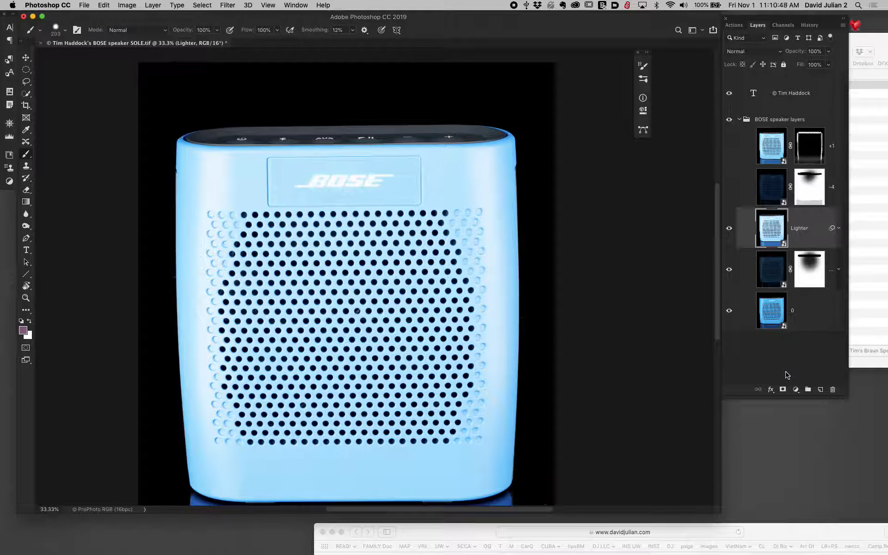
- Add a black layer mask to the "Lighter" layer and paint white down both outer sides of the speaker with a 588 px brush
{"action": "left_click", "coordinate": [782, 390], "text": "alt"}
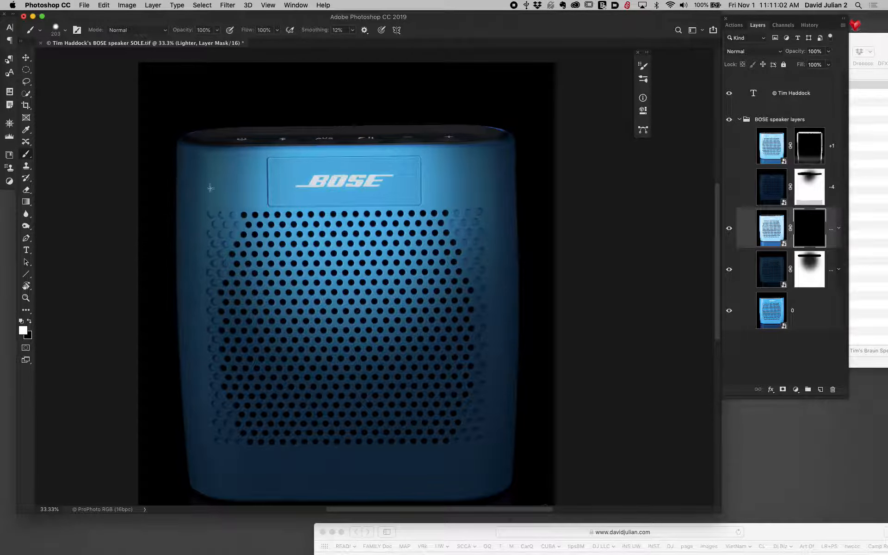
{"action": "mouse_move", "coordinate": [253, 188]}
{"action": "left_mouse_down"}
{"action": "mouse_move", "coordinate": [291, 199]}
{"action": "mouse_move", "coordinate": [278, 101]}
{"action": "mouse_move", "coordinate": [250, 97]}
{"action": "mouse_move", "coordinate": [305, 101]}
{"action": "left_mouse_up"}
{"action": "mouse_move", "coordinate": [555, 148]}
{"action": "left_mouse_down"}
{"action": "mouse_move", "coordinate": [556, 343]}
{"action": "mouse_move", "coordinate": [541, 482]}
{"action": "mouse_move", "coordinate": [557, 388]}
{"action": "mouse_move", "coordinate": [557, 201]}
{"action": "mouse_move", "coordinate": [546, 137]}
{"action": "mouse_move", "coordinate": [545, 300]}
{"action": "mouse_move", "coordinate": [520, 509]}
{"action": "left_mouse_up"}
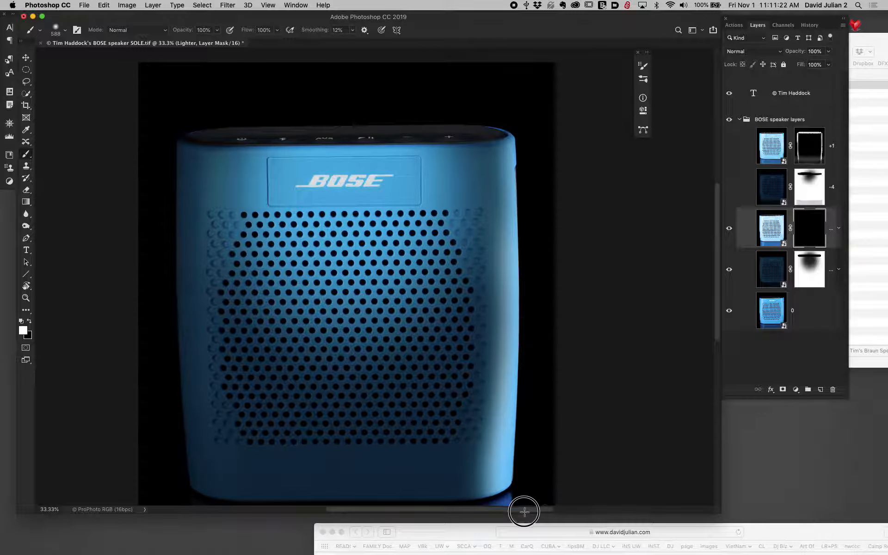
{"action": "mouse_move", "coordinate": [155, 123]}
{"action": "left_mouse_down"}
{"action": "mouse_move", "coordinate": [135, 225]}
{"action": "mouse_move", "coordinate": [131, 362]}
{"action": "mouse_move", "coordinate": [149, 496]}
{"action": "mouse_move", "coordinate": [148, 303]}
{"action": "mouse_move", "coordinate": [162, 141]}
{"action": "mouse_move", "coordinate": [152, 164]}
{"action": "mouse_move", "coordinate": [165, 515]}
{"action": "left_mouse_up"}
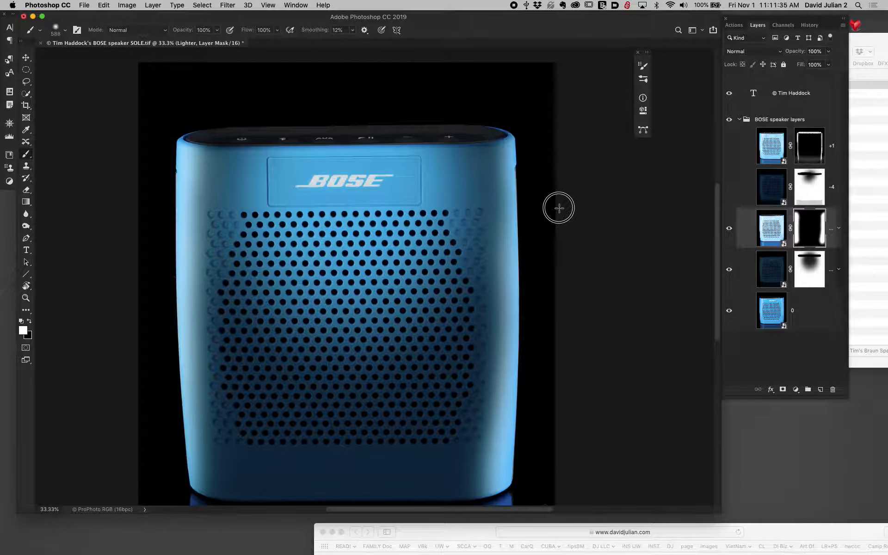
{"action": "mouse_move", "coordinate": [538, 148]}
{"action": "left_mouse_down"}
{"action": "mouse_move", "coordinate": [531, 134]}
{"action": "mouse_move", "coordinate": [549, 257]}
{"action": "left_mouse_up"}
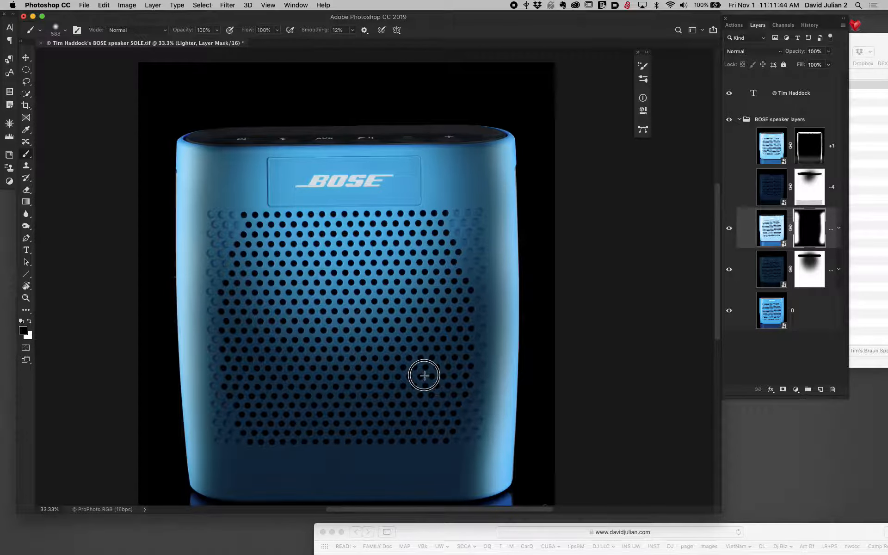
- Paint black down the inner part of the speaker's left side on the "Lighter" mask with a 250 px brush
{"action": "key", "text": "bracketleft"}
{"action": "key", "text": "bracketleft"}
{"action": "key", "text": "bracketleft"}
{"action": "key", "text": "bracketleft"}
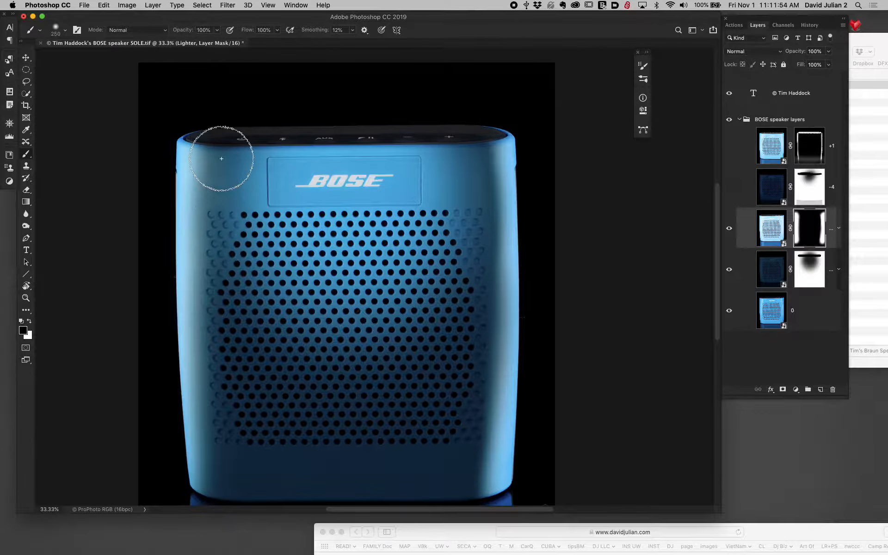
{"action": "mouse_move", "coordinate": [219, 216]}
{"action": "left_mouse_down"}
{"action": "mouse_move", "coordinate": [218, 312]}
{"action": "mouse_move", "coordinate": [237, 477]}
{"action": "left_mouse_up"}
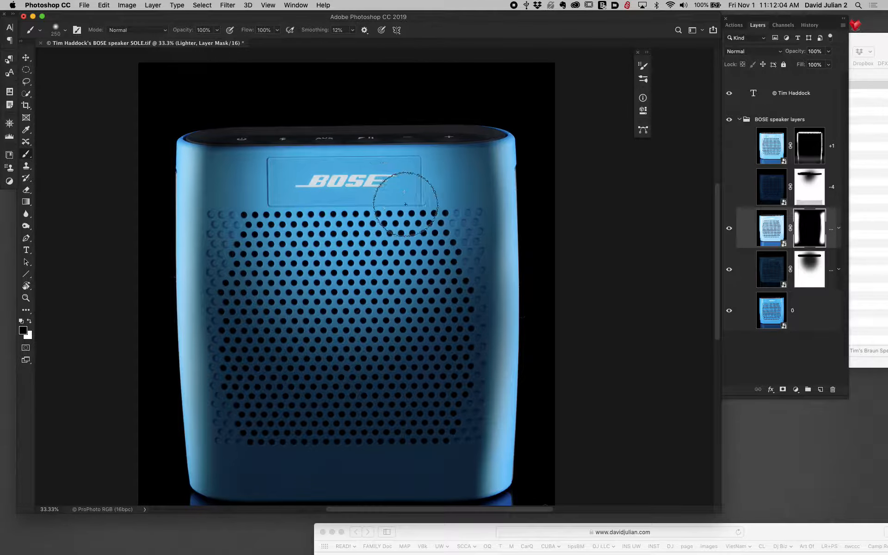
- Apply a Camera Raw exposure of -0.90 to the "Lighter" smart object and lower the layer's opacity to 51%
{"action": "scroll", "coordinate": [319, 197], "scroll_direction": "down", "scroll_amount": 3}
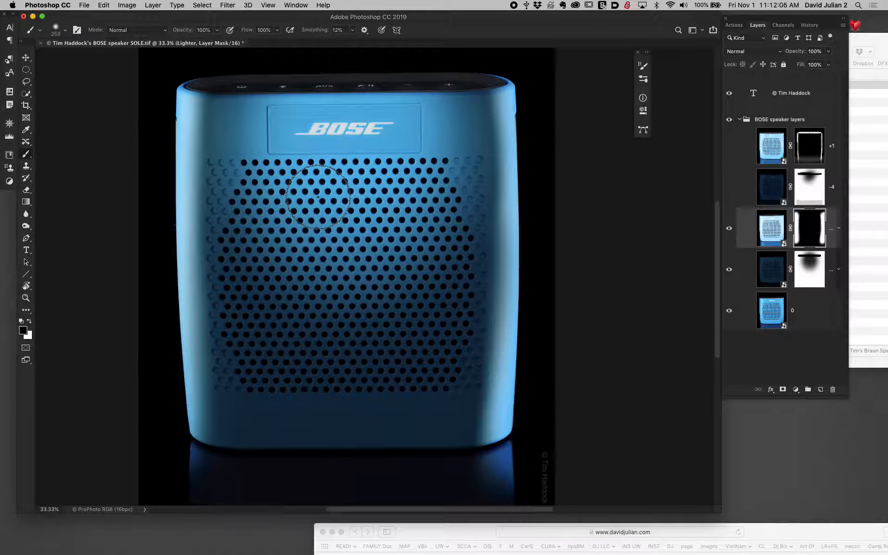
{"action": "left_click", "coordinate": [774, 232]}
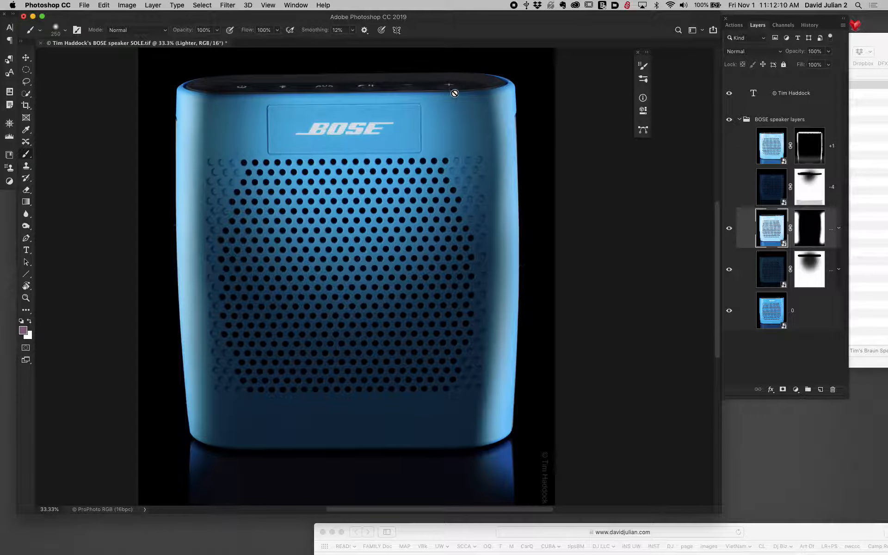
{"action": "left_click", "coordinate": [229, 6]}
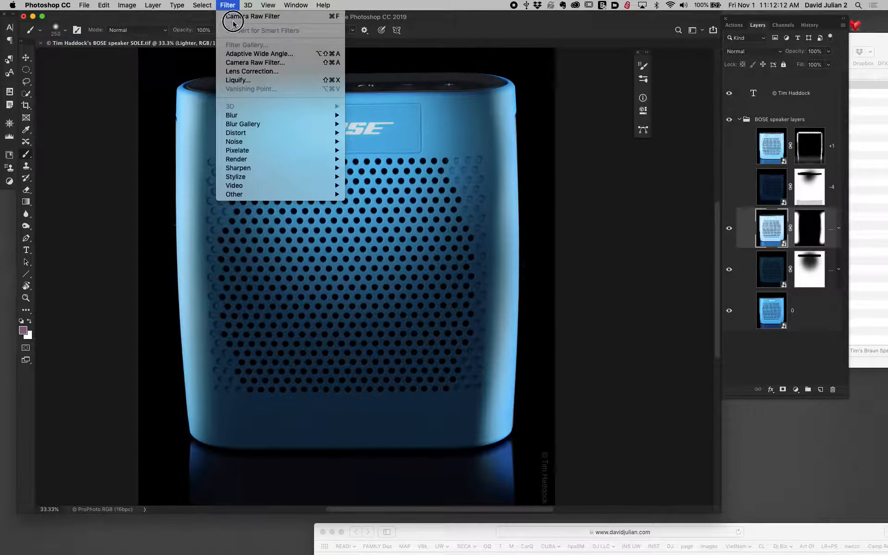
{"action": "left_click", "coordinate": [242, 64]}
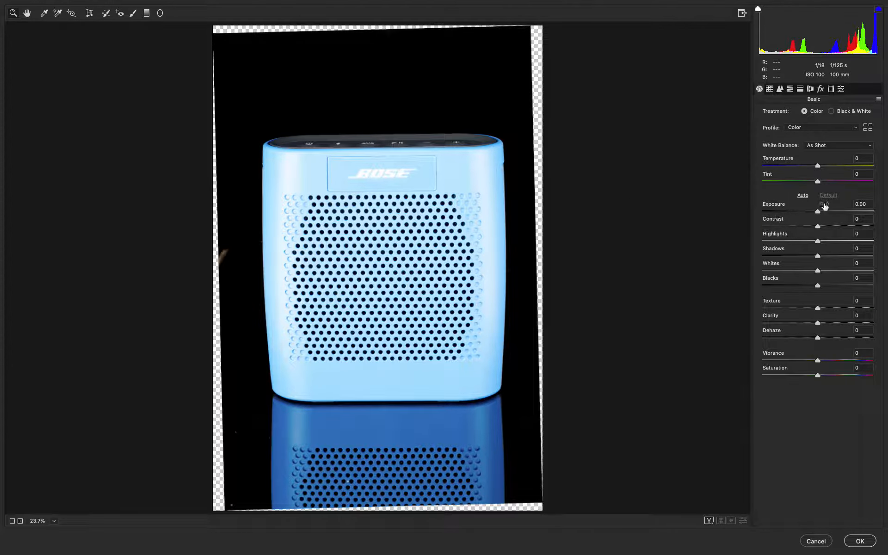
{"action": "left_click_drag", "start_coordinate": [818, 212], "coordinate": [808, 212]}
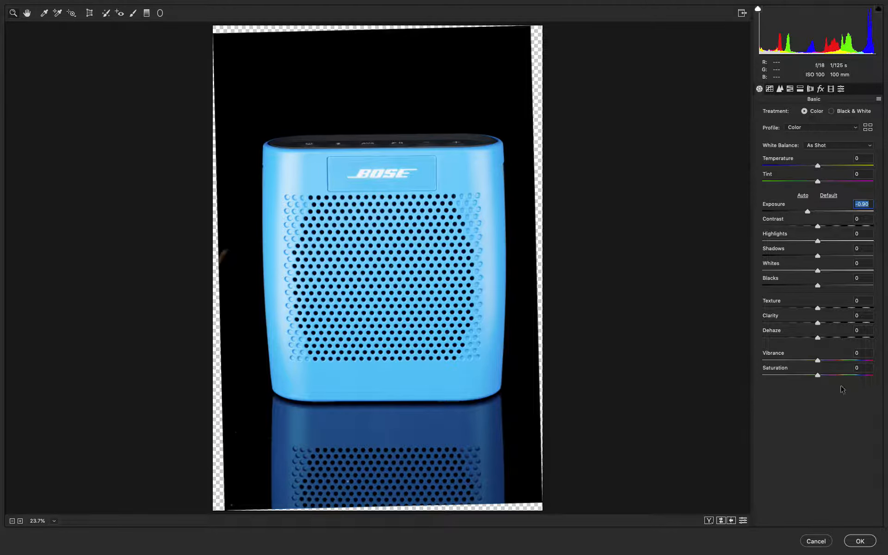
{"action": "left_click", "coordinate": [864, 540]}
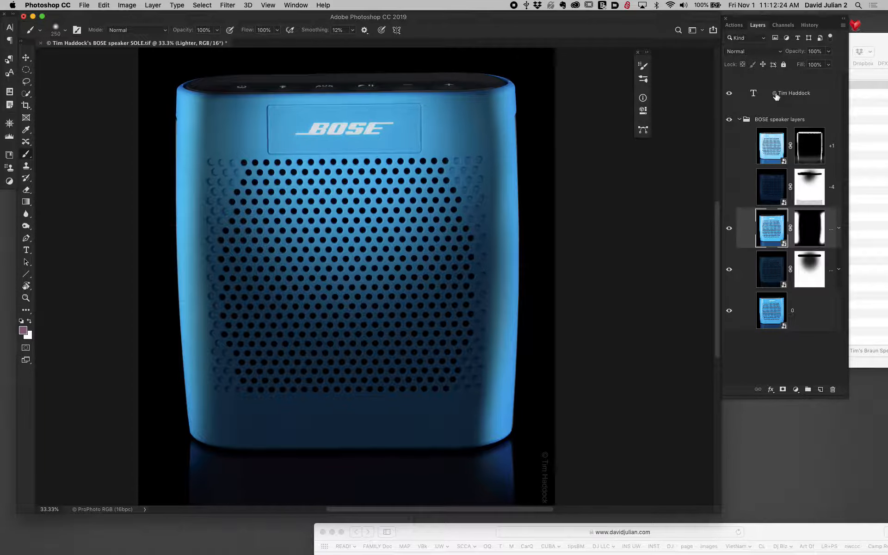
{"action": "left_click_drag", "start_coordinate": [789, 52], "coordinate": [772, 55]}
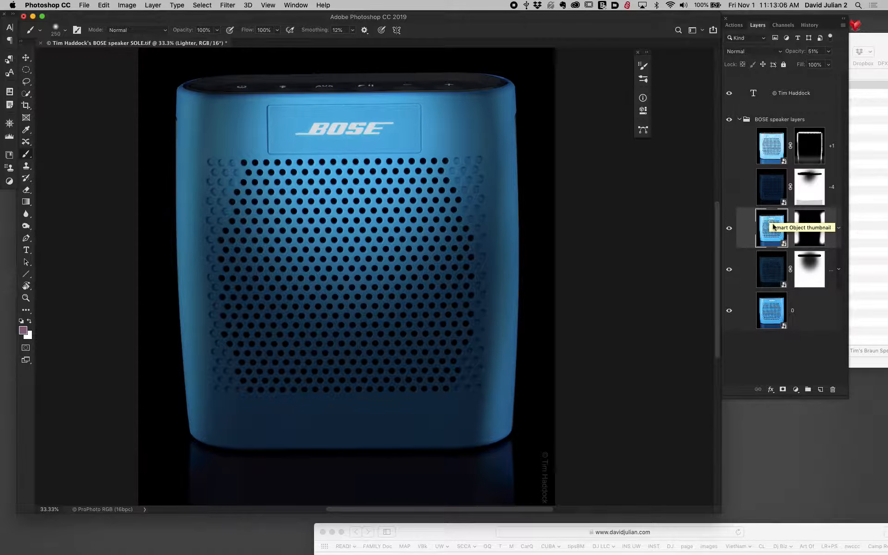
- Add a Color Balance adjustment above "Lighter" with midtones Cyan–Red at +66 and replace its mask with a copy of the "Lighter" mask
{"action": "left_click", "coordinate": [797, 389]}
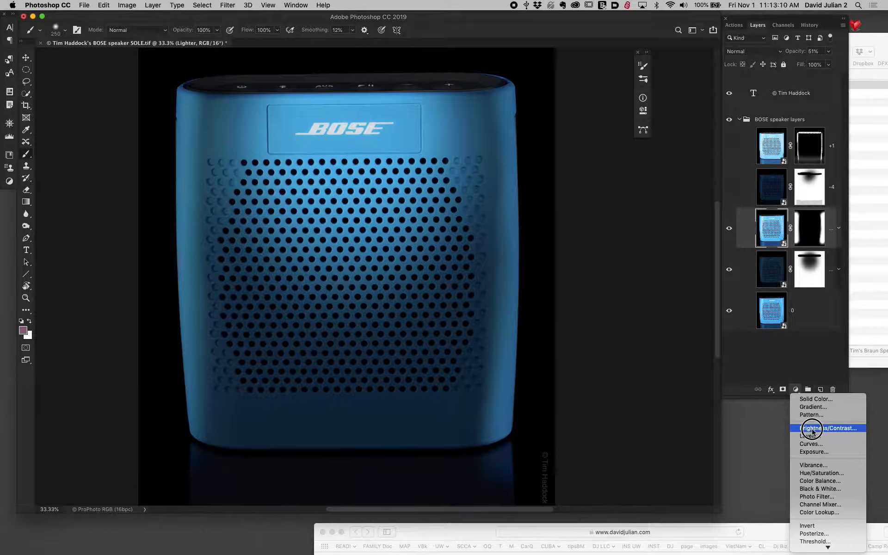
{"action": "left_click", "coordinate": [817, 483]}
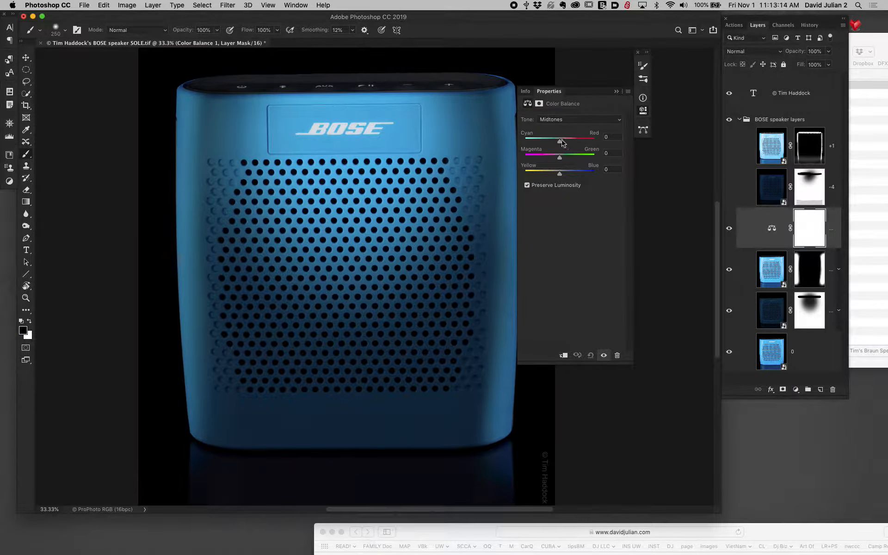
{"action": "left_click_drag", "start_coordinate": [559, 141], "coordinate": [584, 144]}
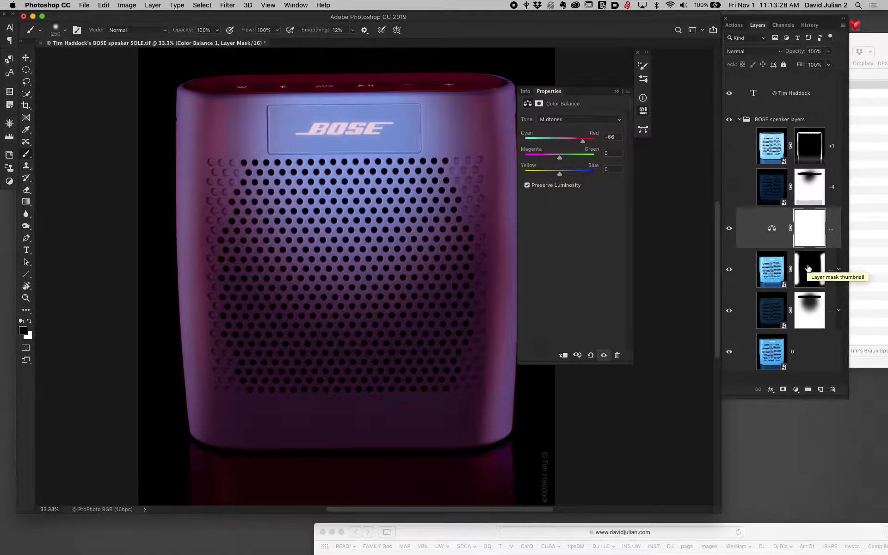
{"action": "left_click_drag", "start_coordinate": [808, 269], "coordinate": [808, 232]}
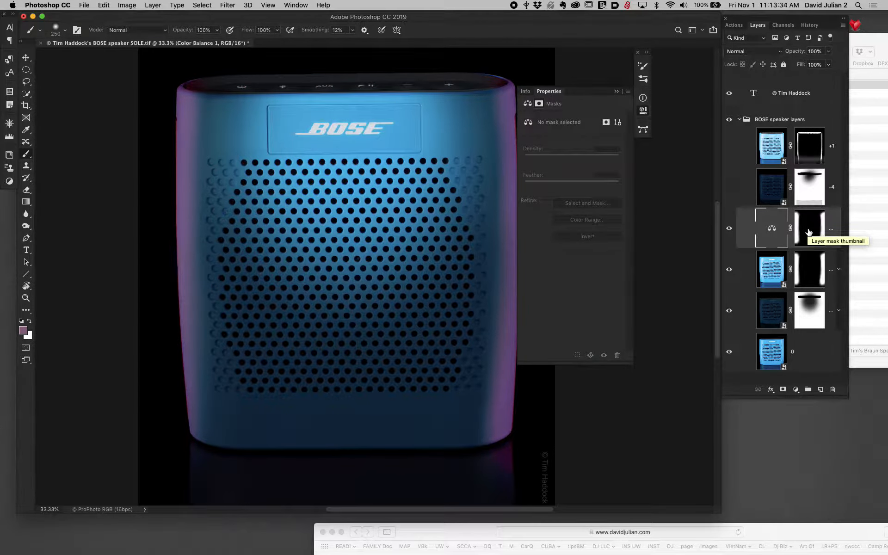
- Undock the Properties panel and move it clear of the speaker
{"action": "left_click_drag", "start_coordinate": [587, 97], "coordinate": [614, 165]}
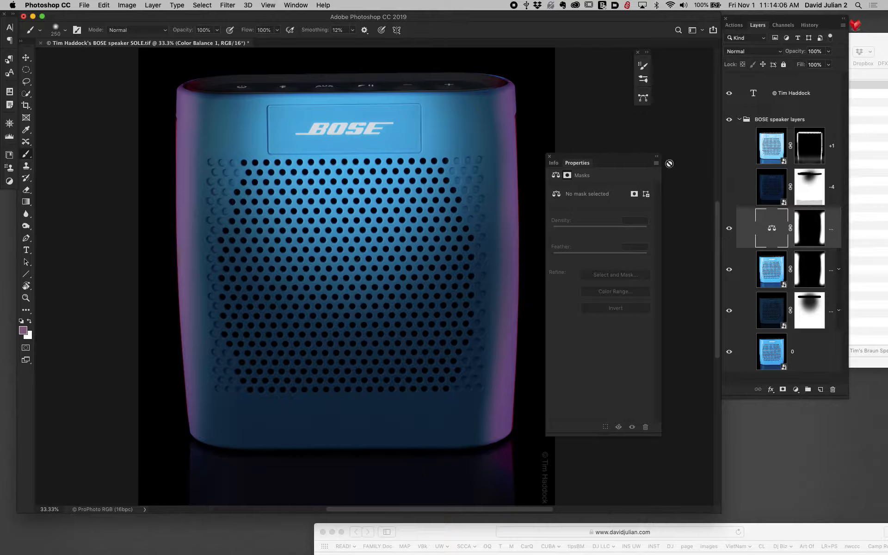
{"action": "left_click_drag", "start_coordinate": [650, 158], "coordinate": [672, 169]}
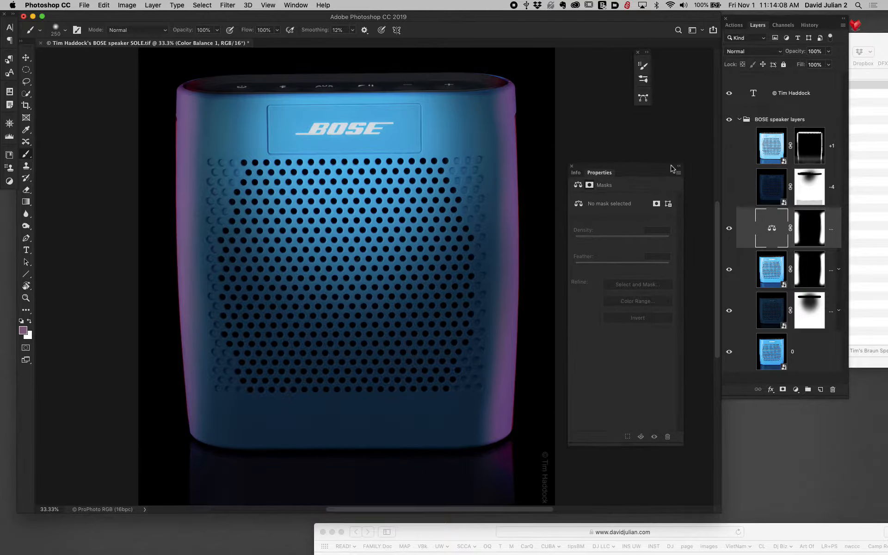